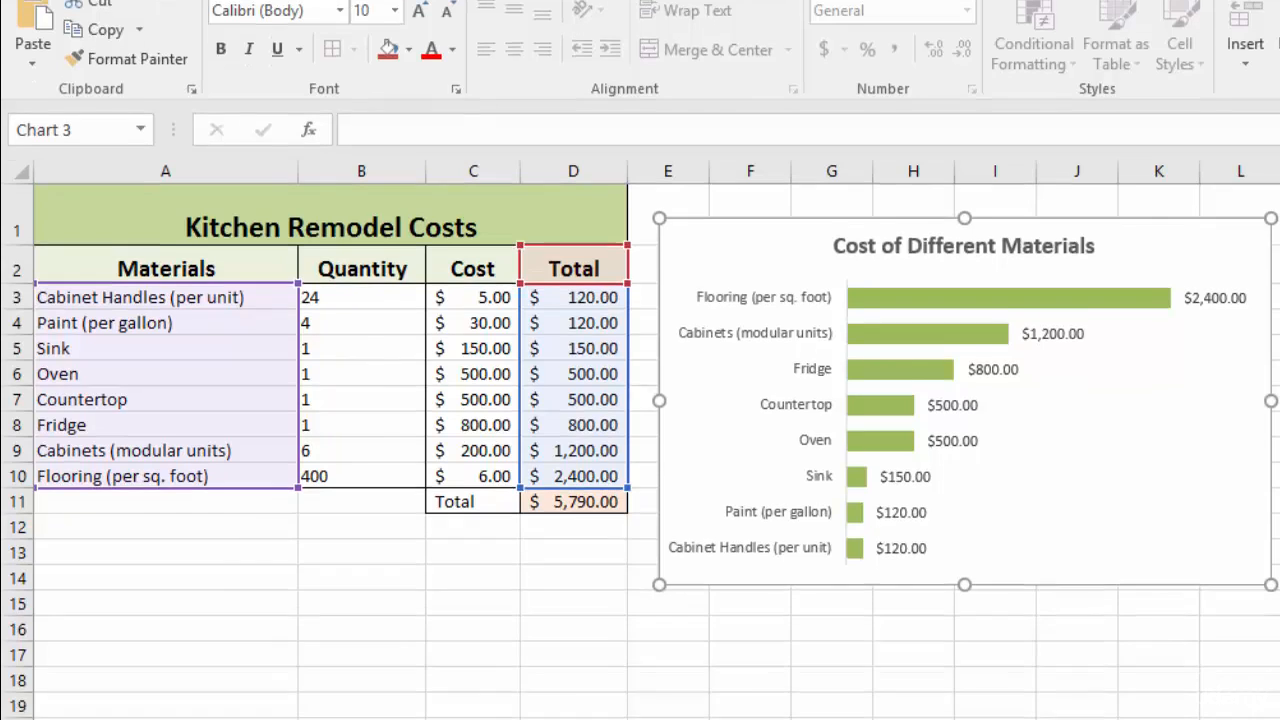
- Duplicate the Bar Chart worksheet as a new sheet
click(1242, 706)
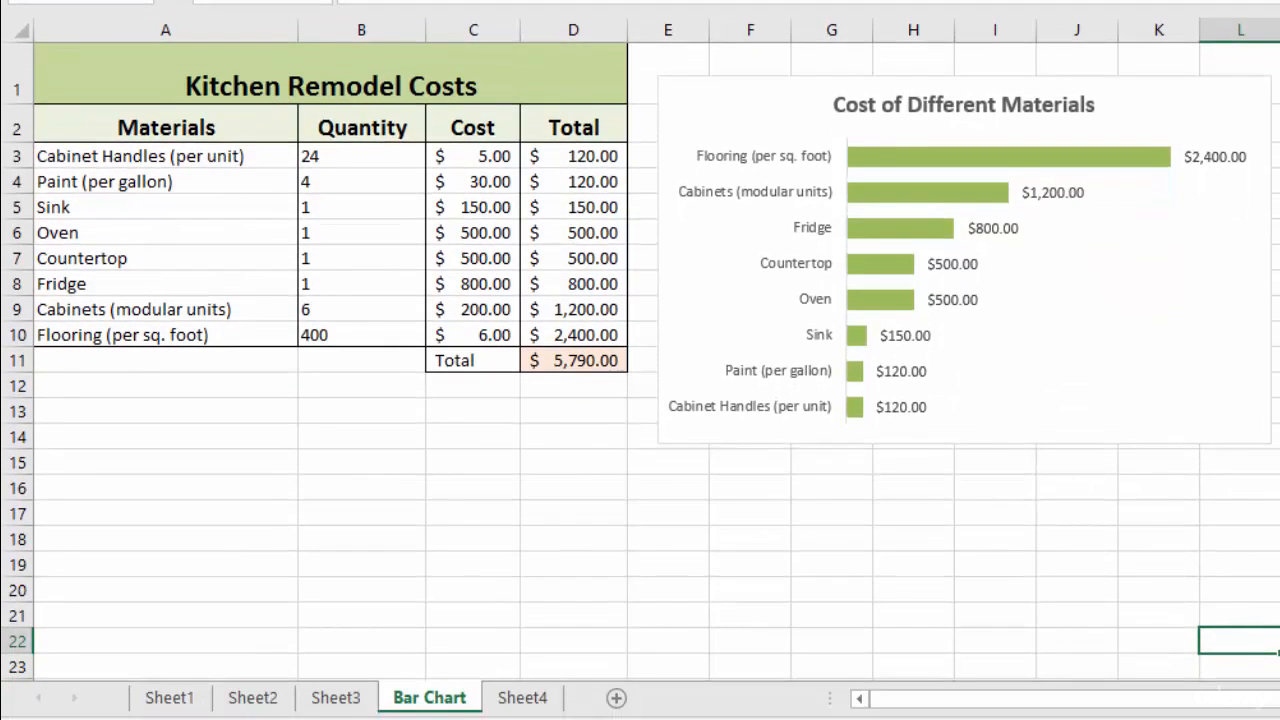
click(429, 698)
drag(429, 698, 490, 698)
drag(482, 698, 482, 698)
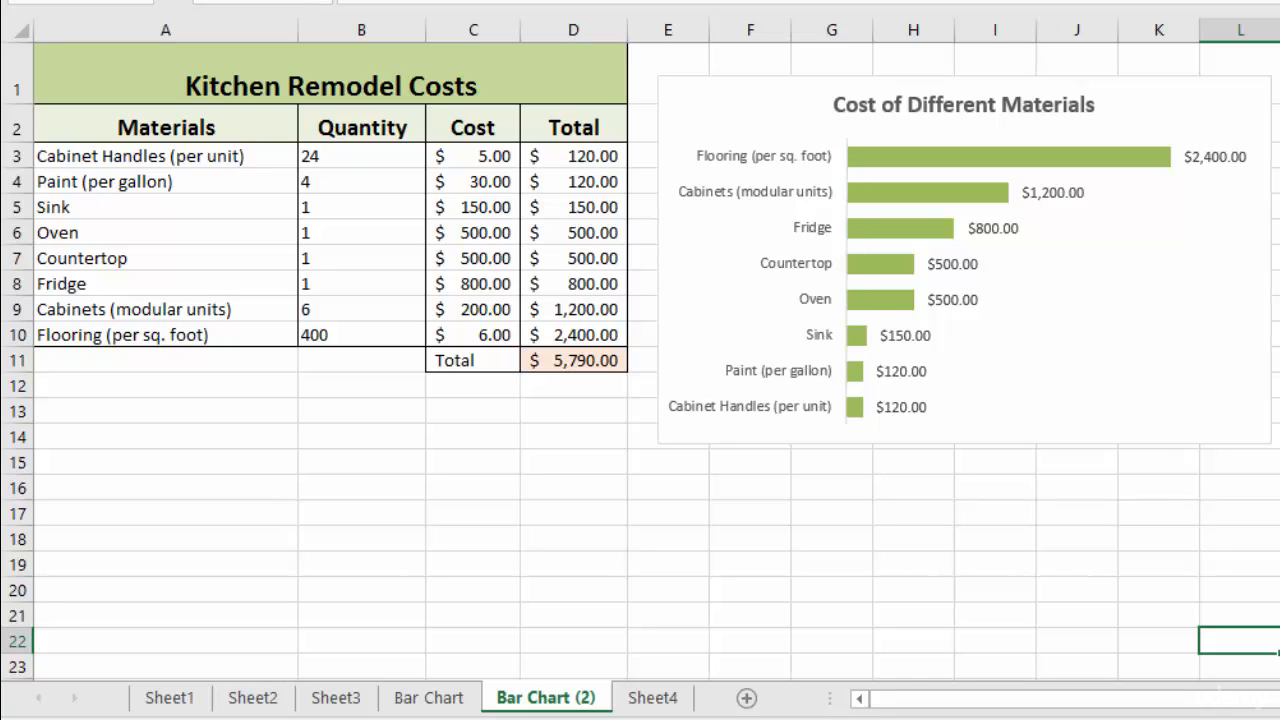
- Rename the copied sheet as Pie Chart
double_click(546, 698)
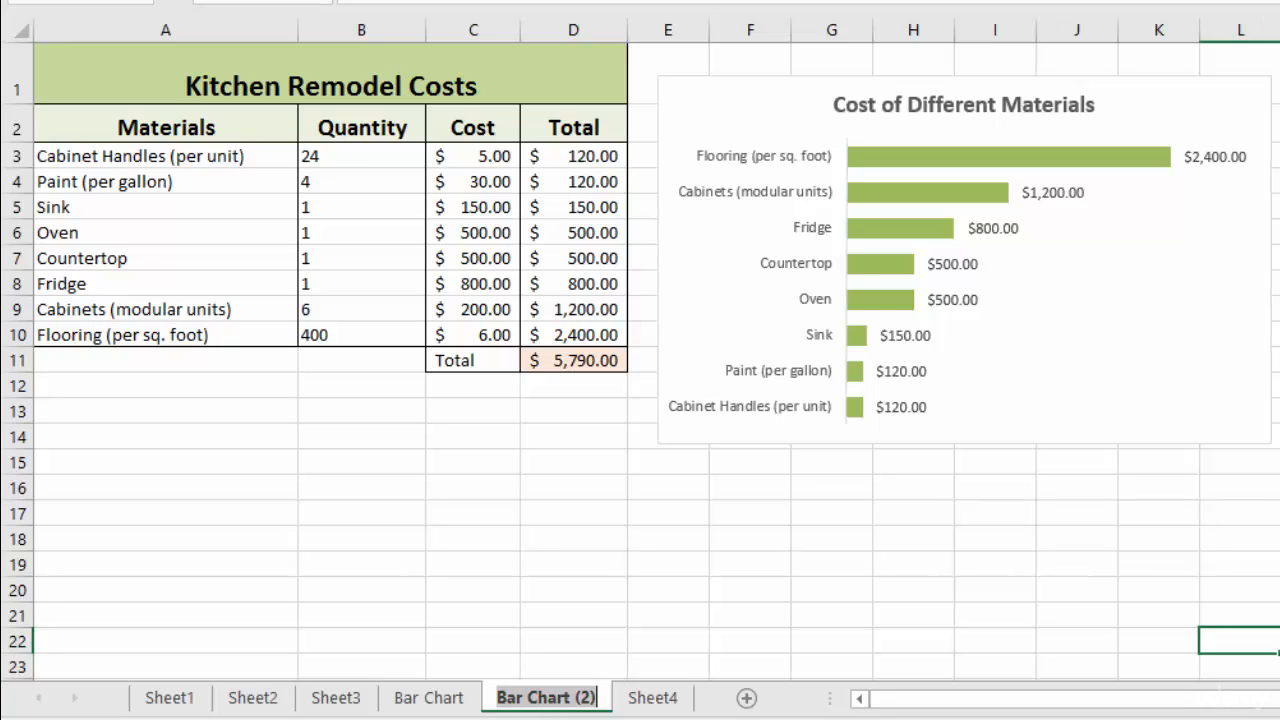
text(Pie Char)
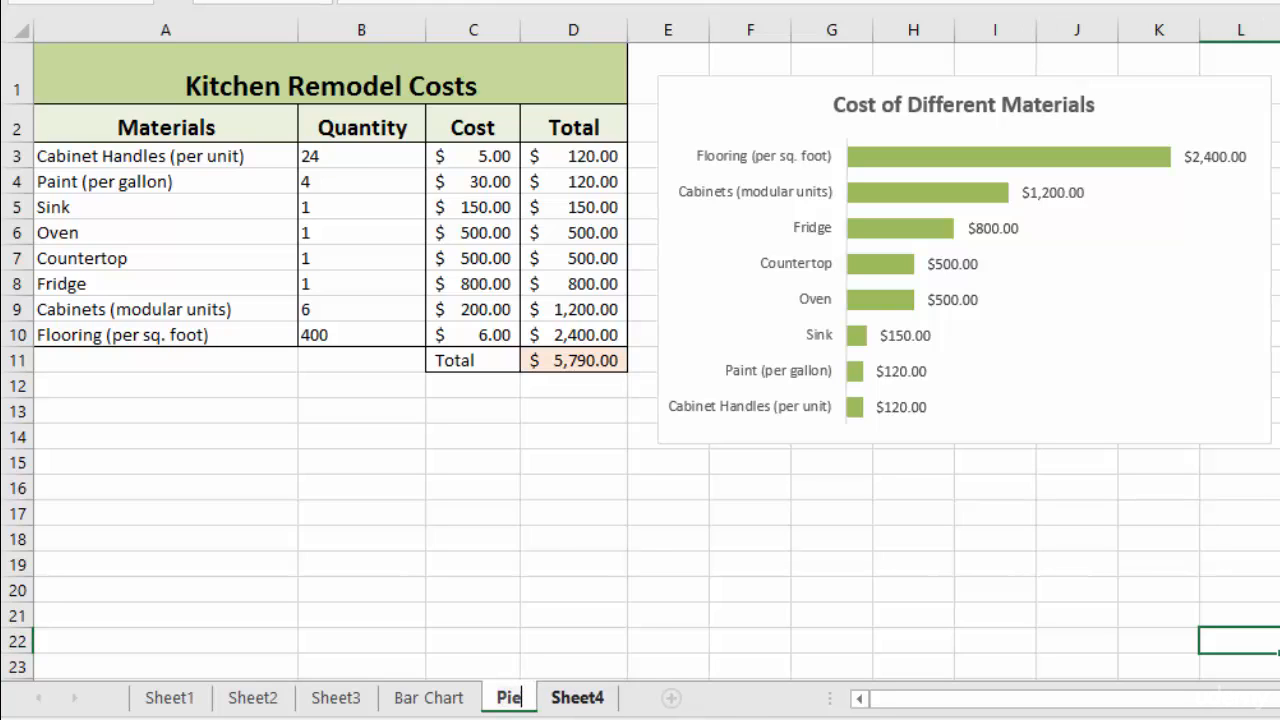
text(t)
key(Return)
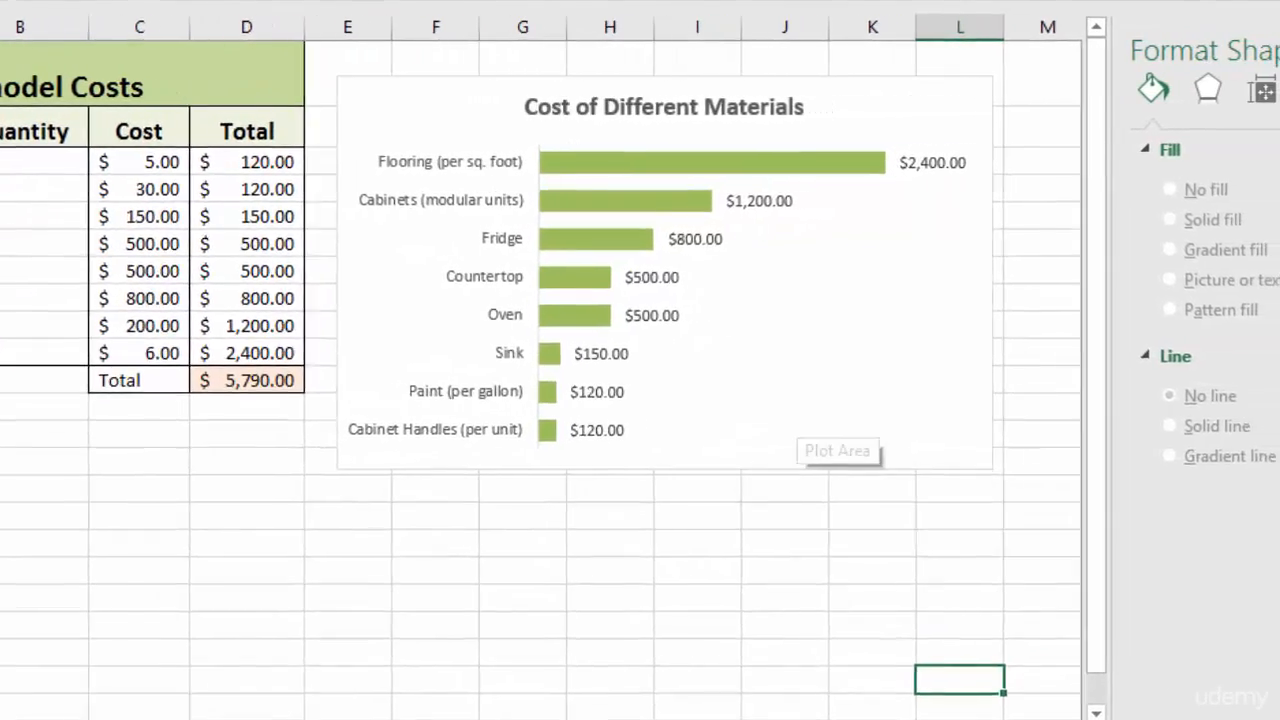
- Change the copied chart's type from a bar chart to a Pie chart
click(820, 440)
click(848, 117)
right_click(848, 117)
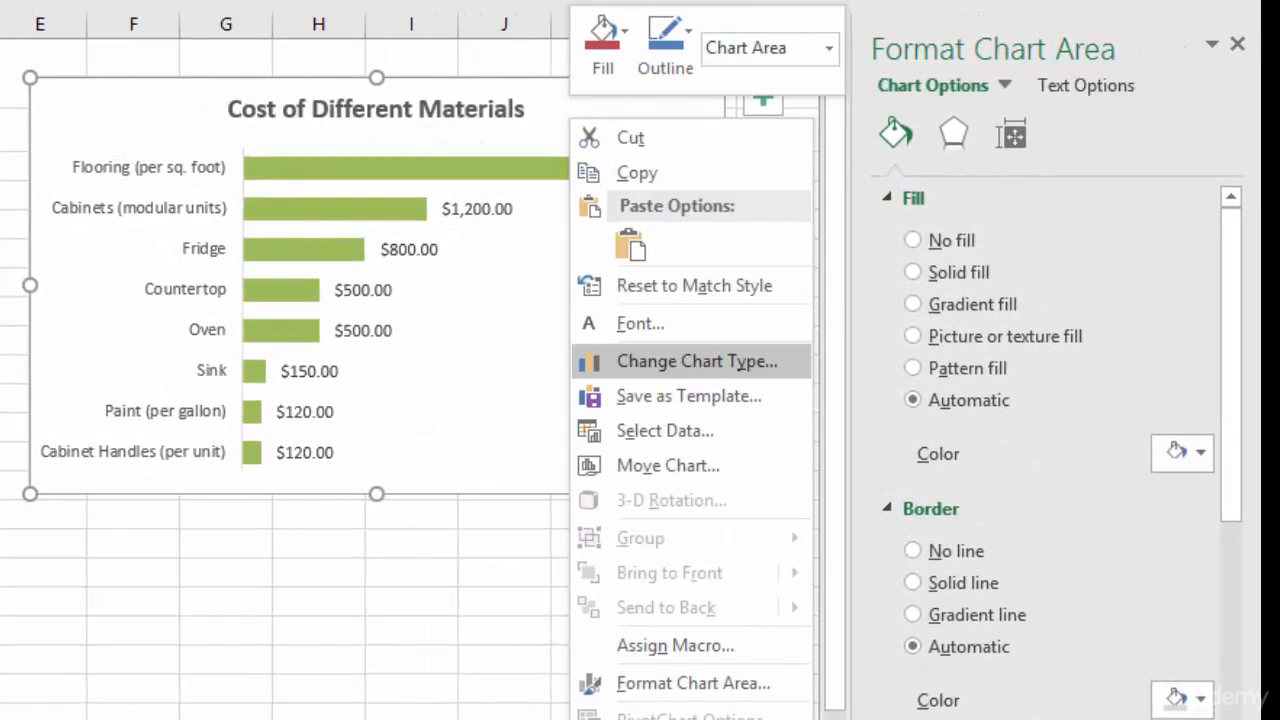
click(697, 361)
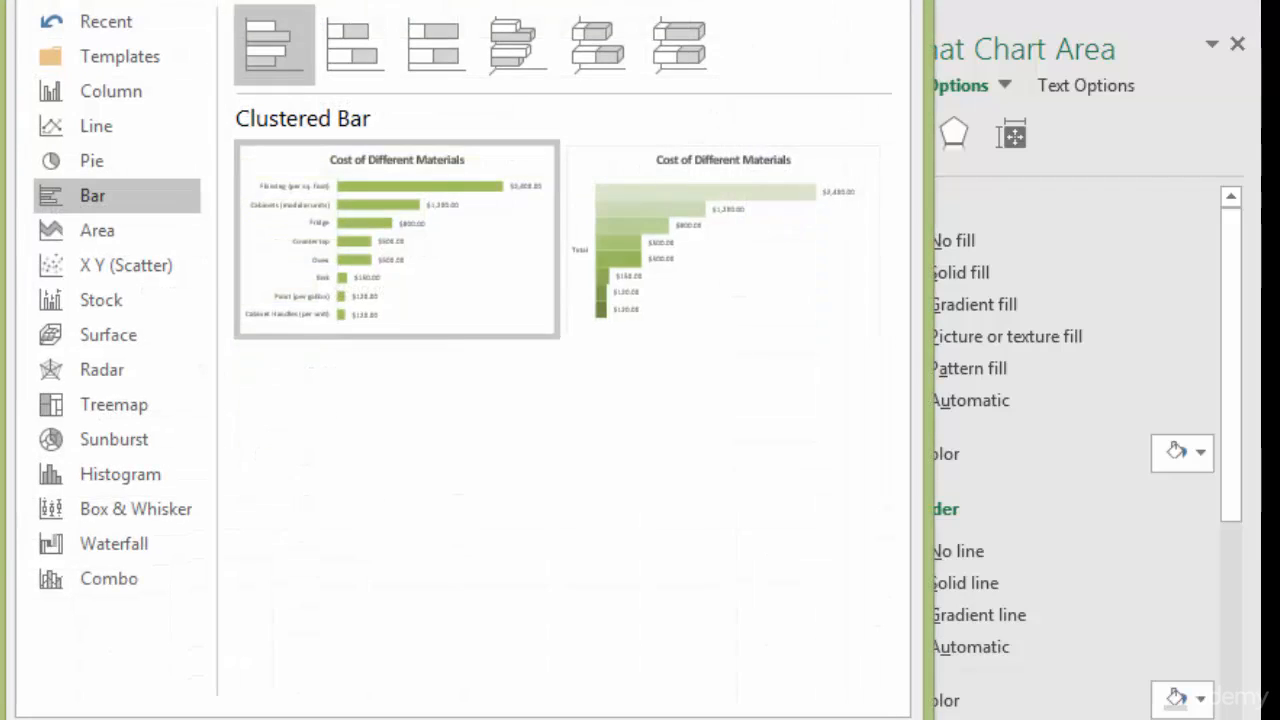
click(100, 160)
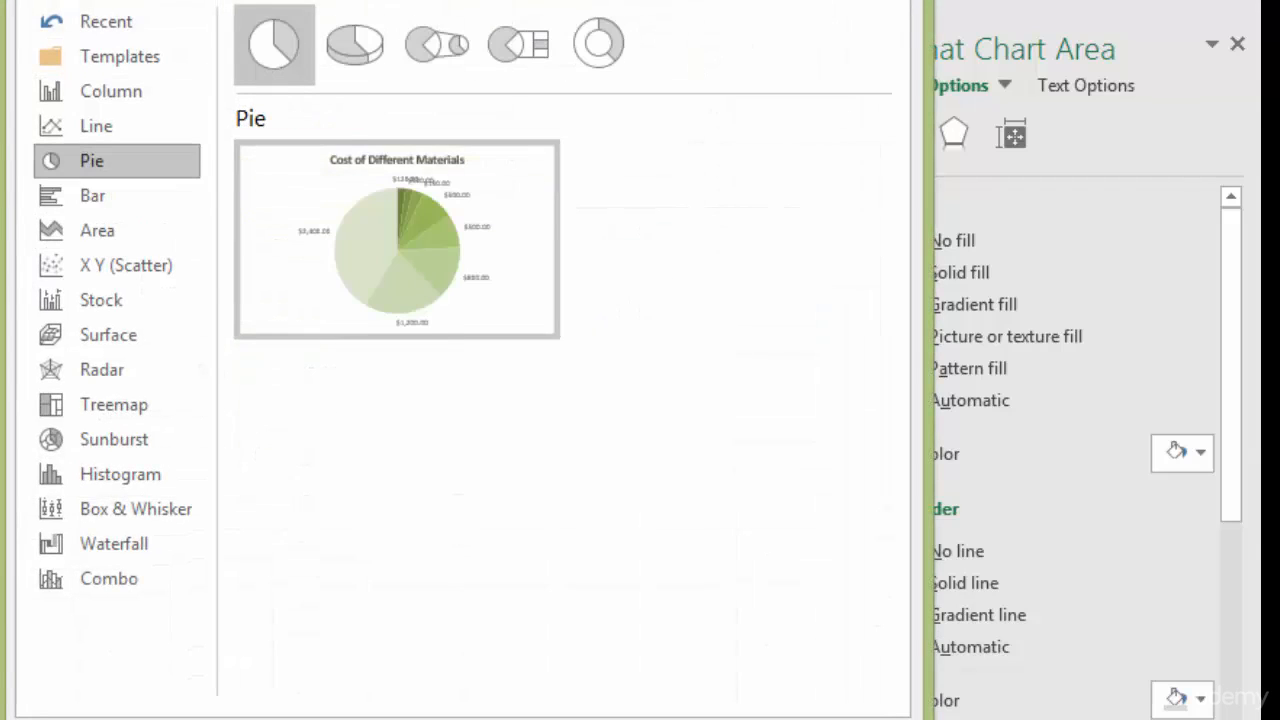
mouse_move(390, 240)
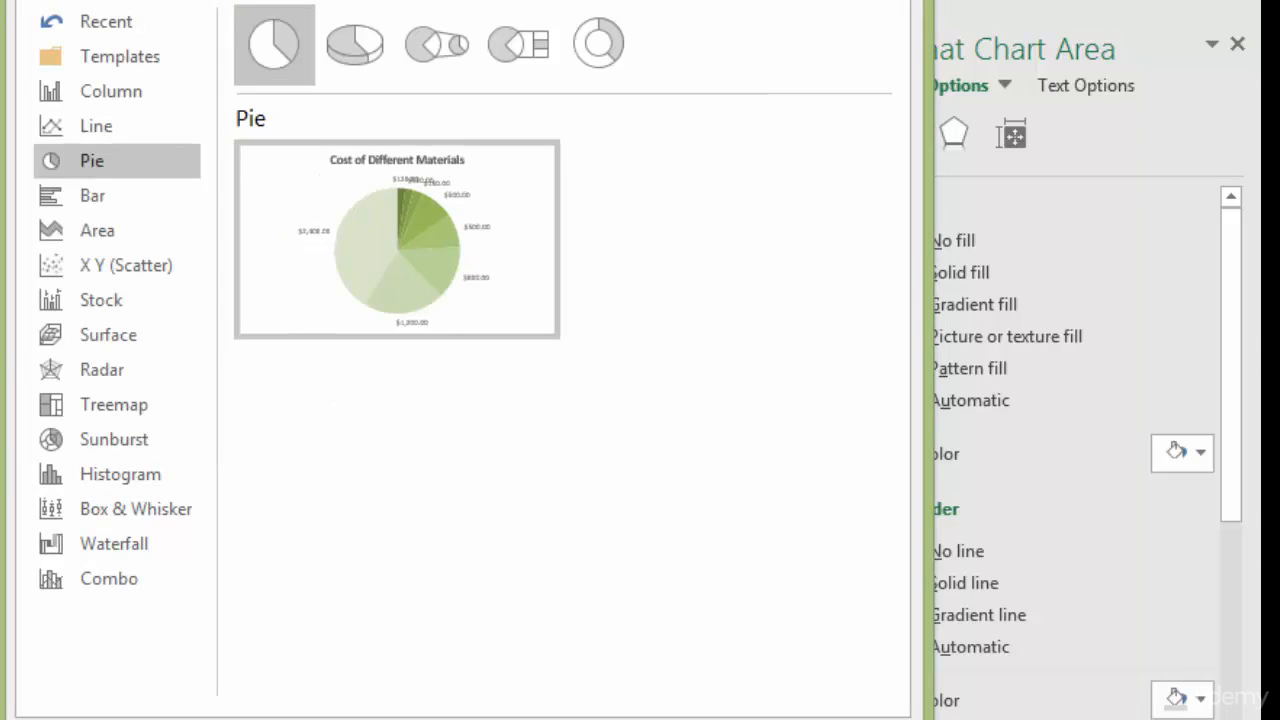
key(Return)
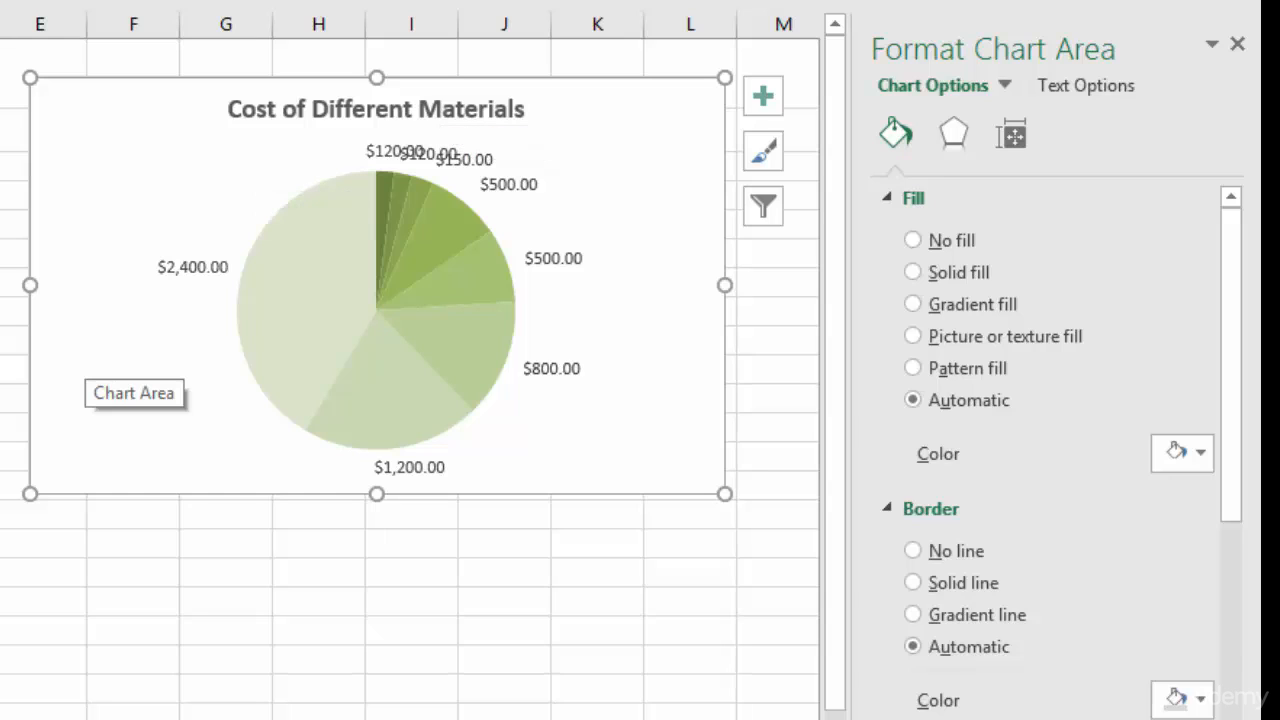
- Insert a 2-D Pie chart from the Materials names in A2:A10 and the Total values in D2:D10
mouse_move(440, 390)
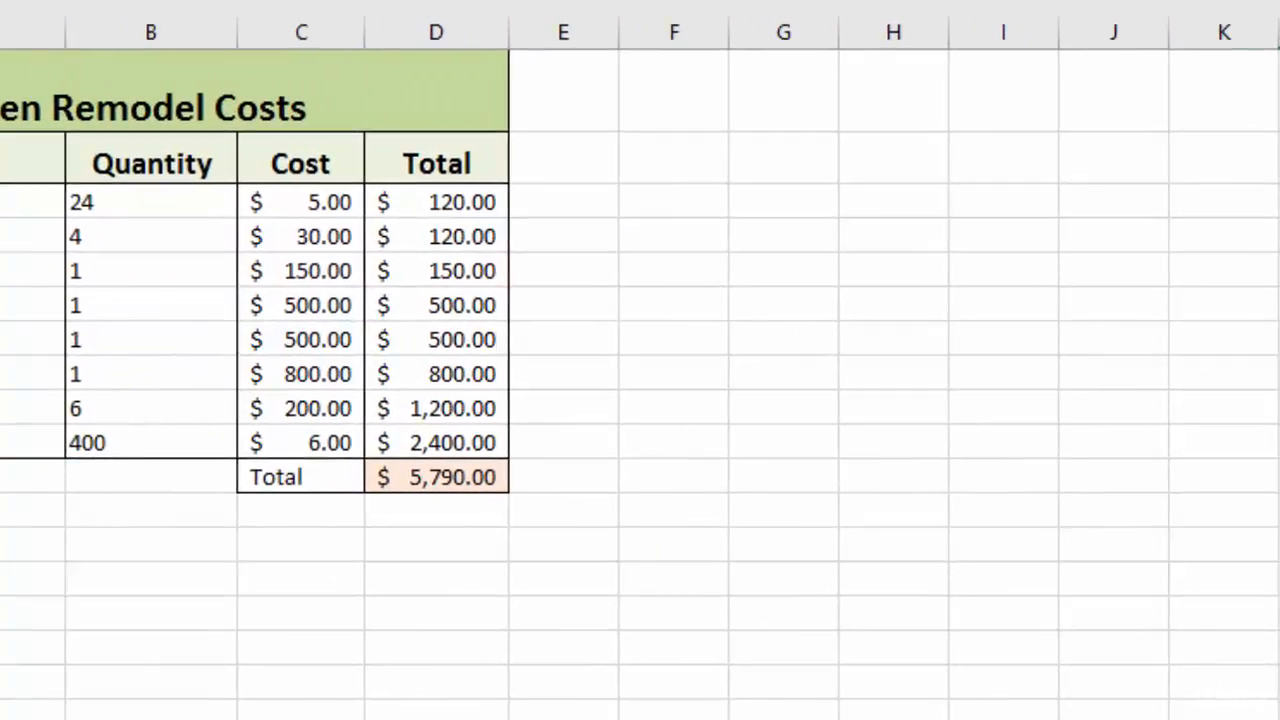
click(784, 579)
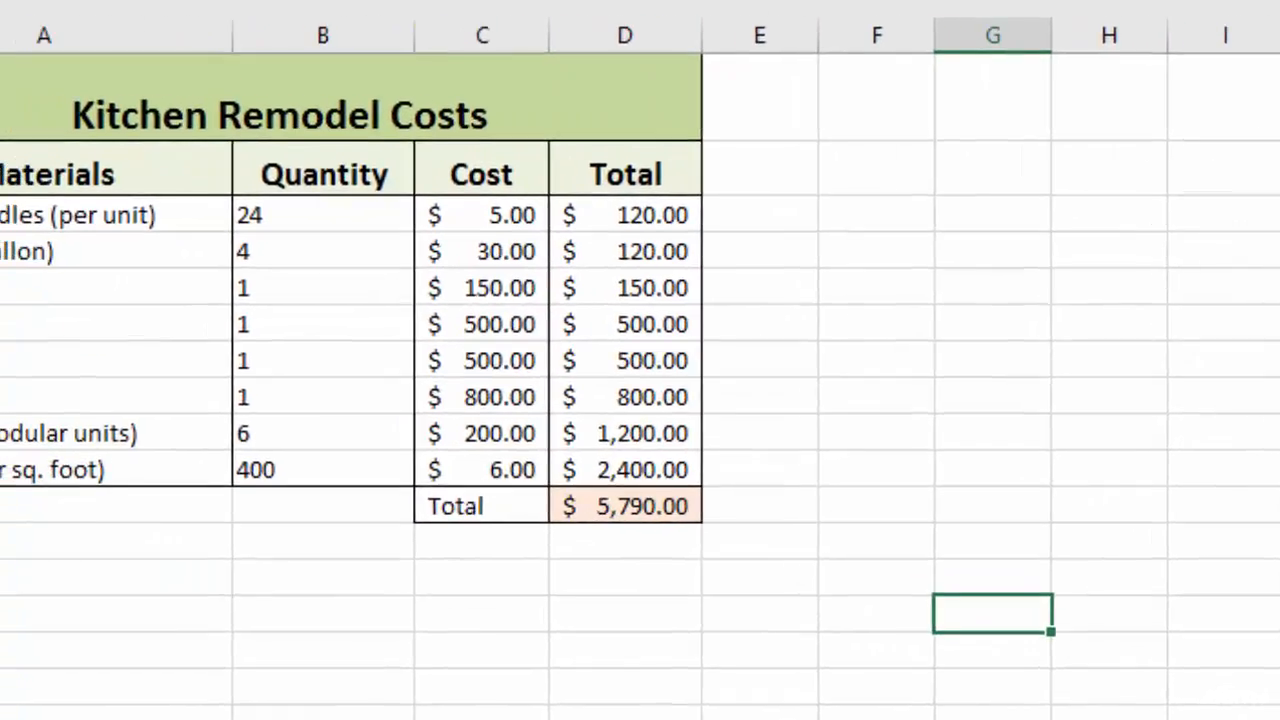
drag(200, 184, 252, 505)
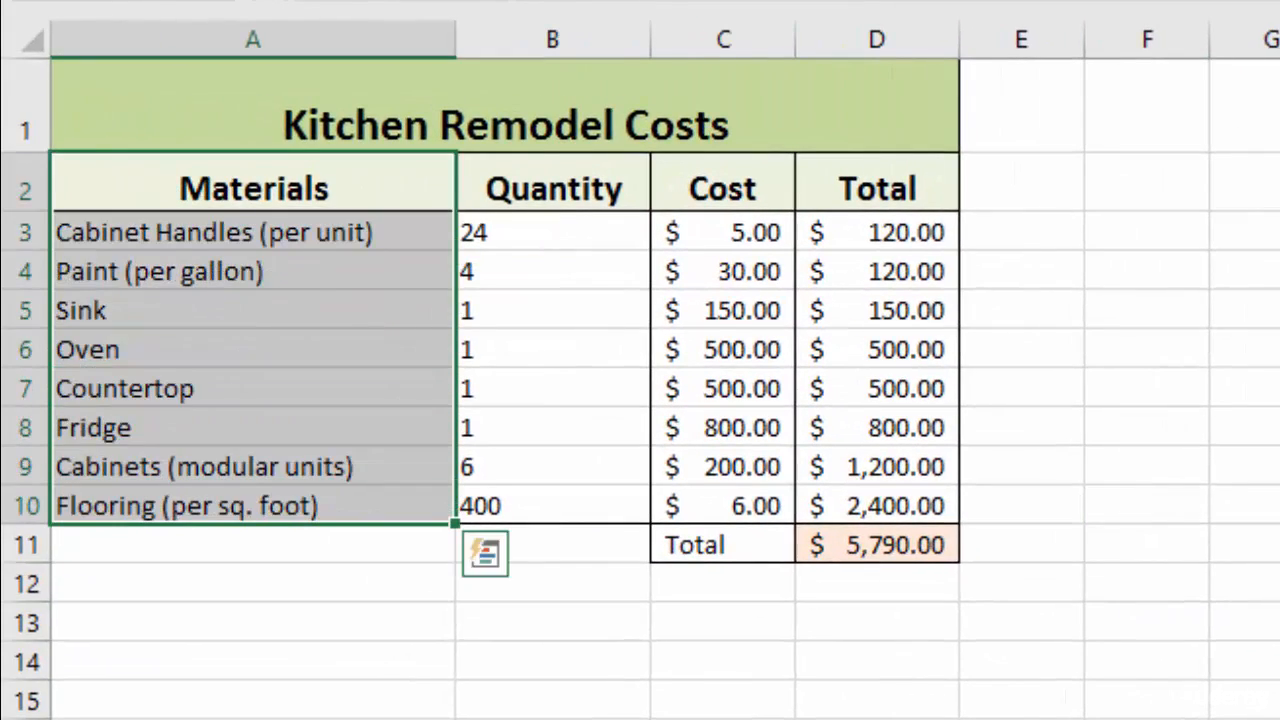
ctrl+drag(877, 189, 877, 505)
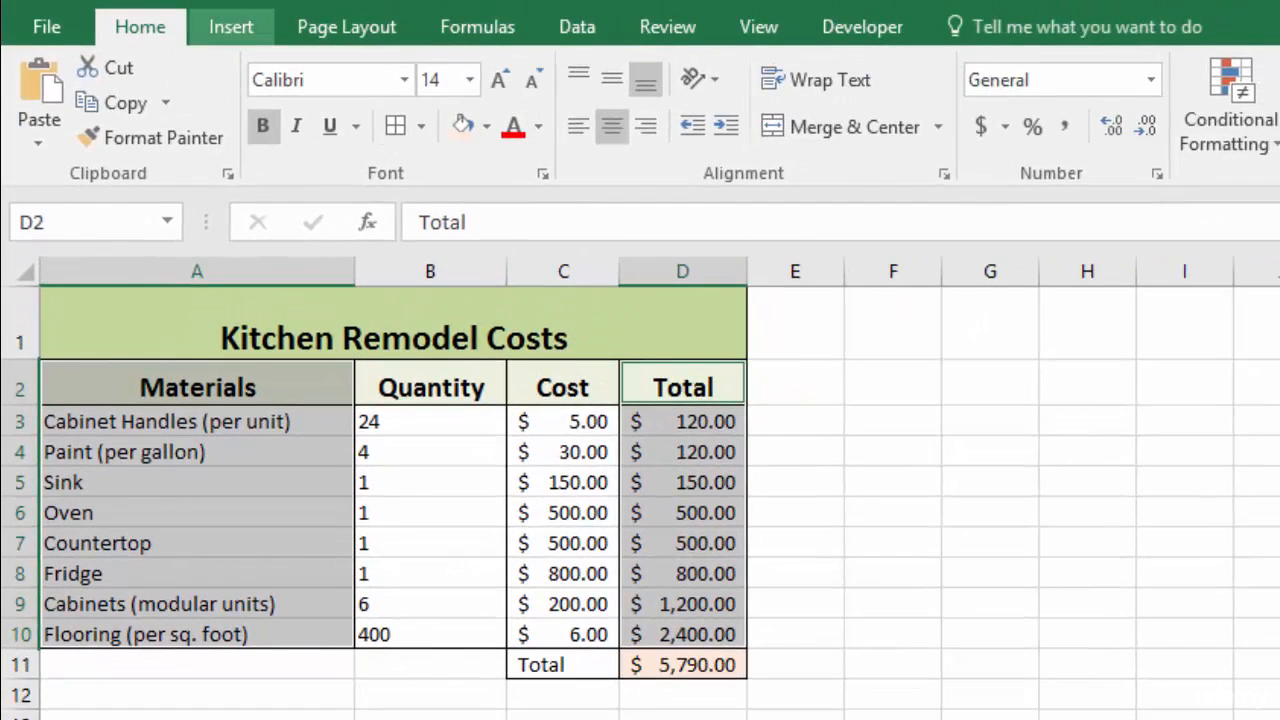
click(231, 25)
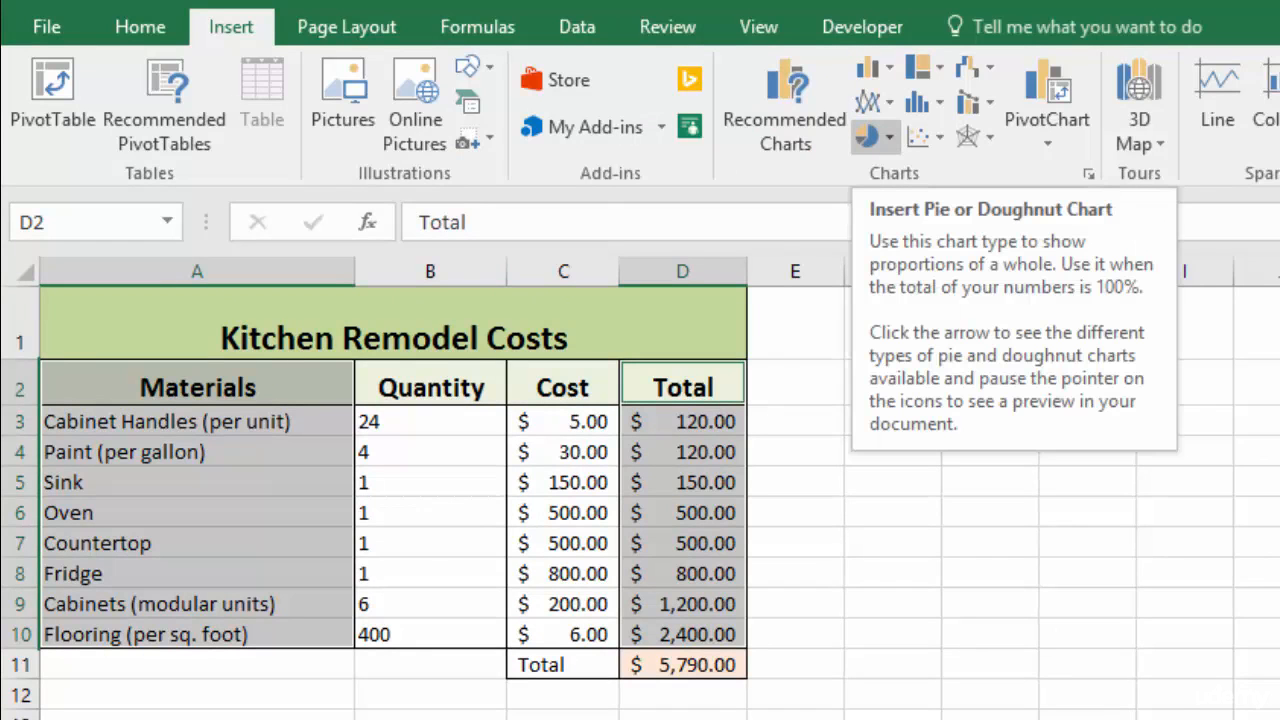
click(870, 137)
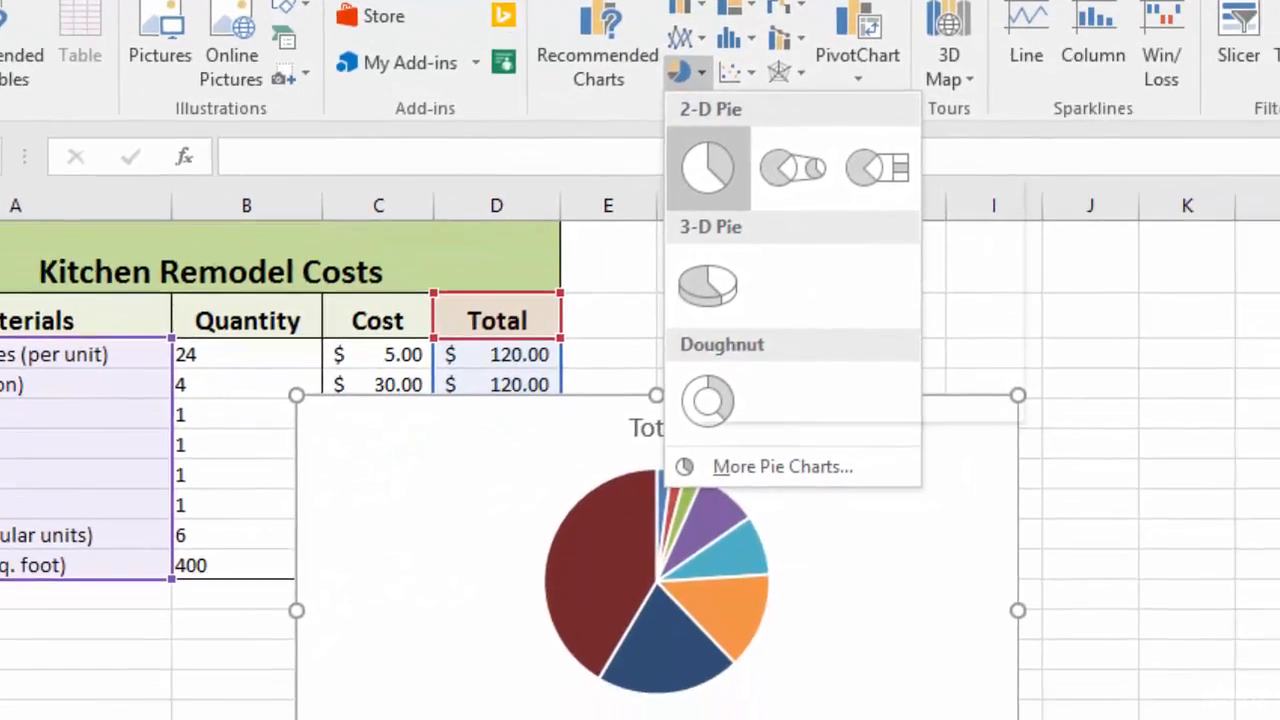
click(896, 232)
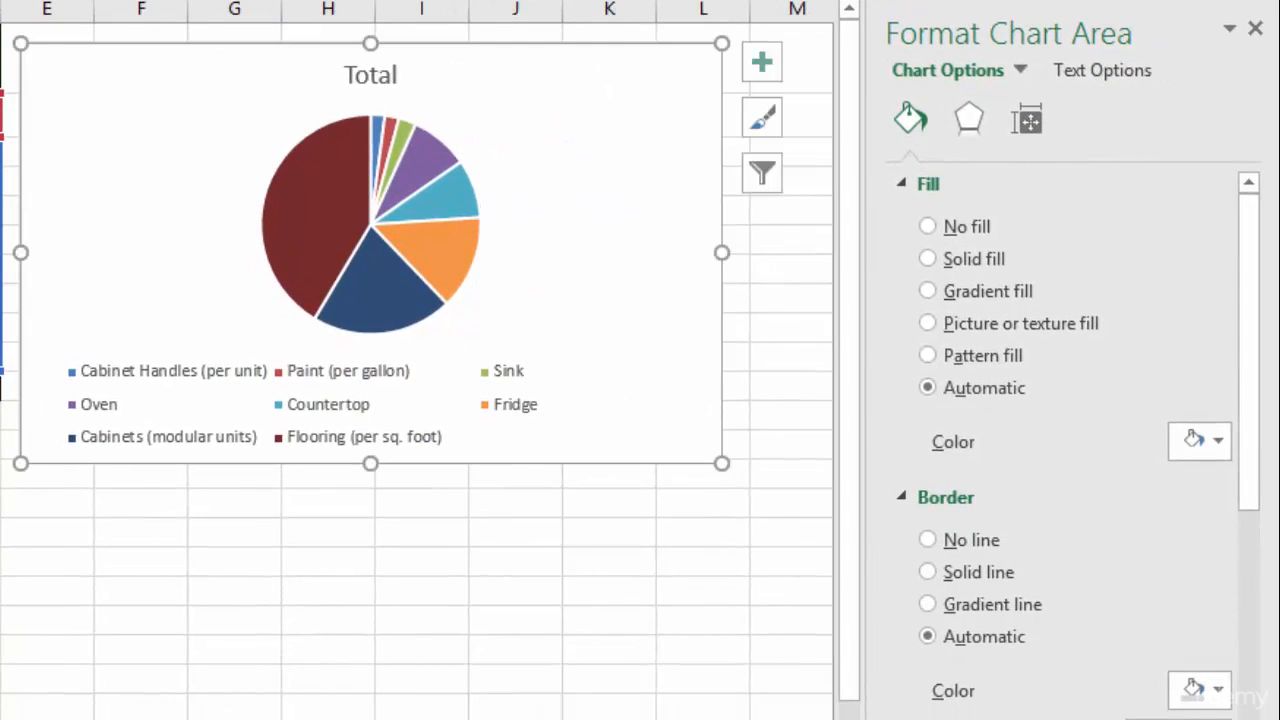
- Delete the pie chart's legend and retitle the chart Cost of Different Materials
click(370, 445)
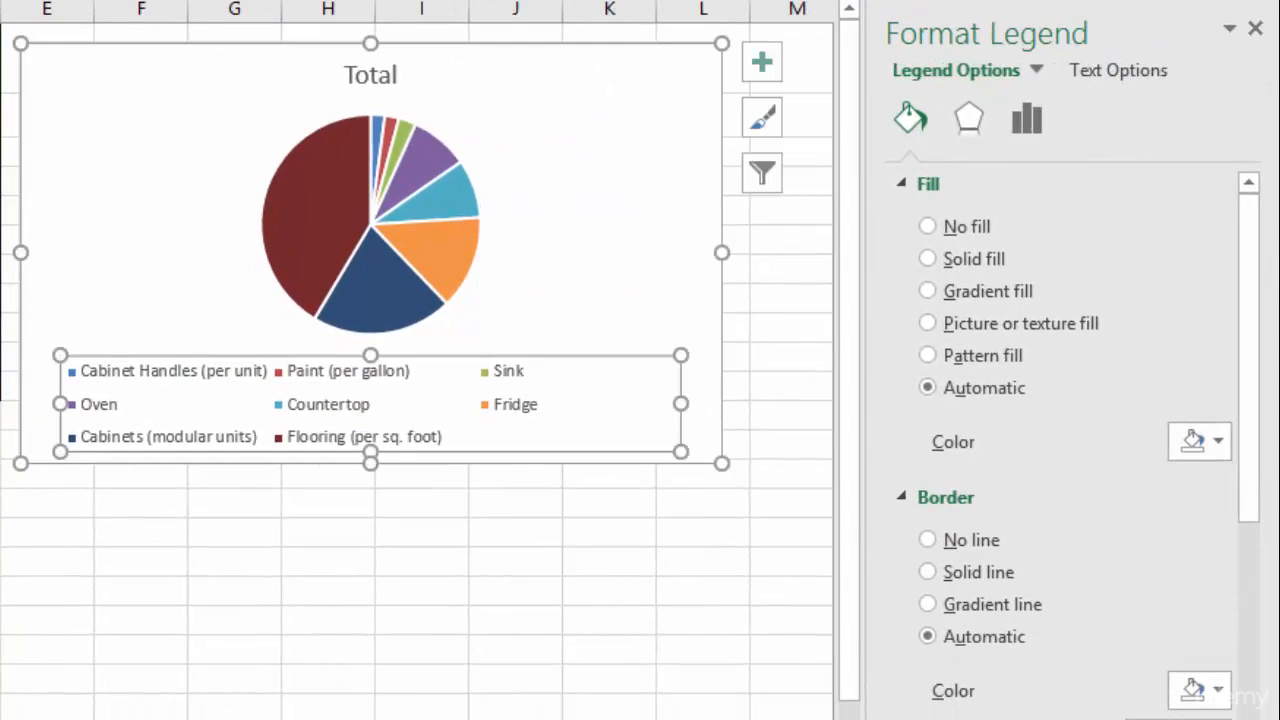
key(Delete)
click(370, 75)
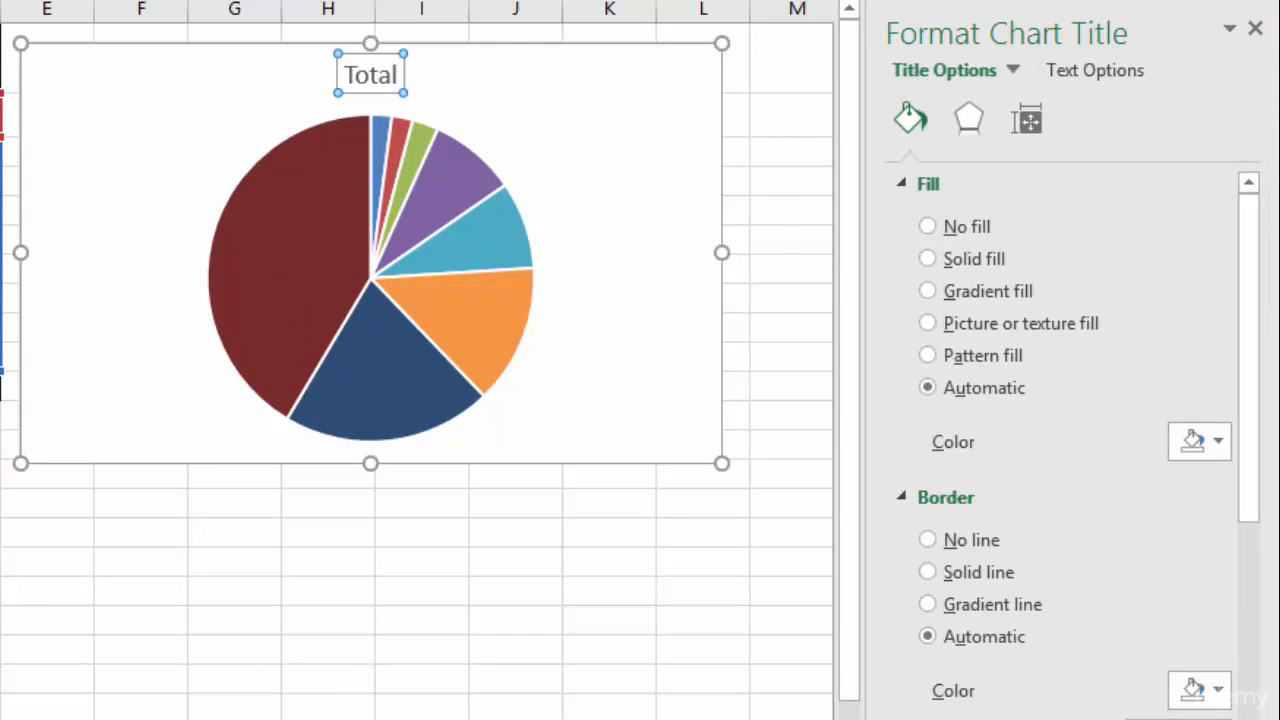
double_click(370, 75)
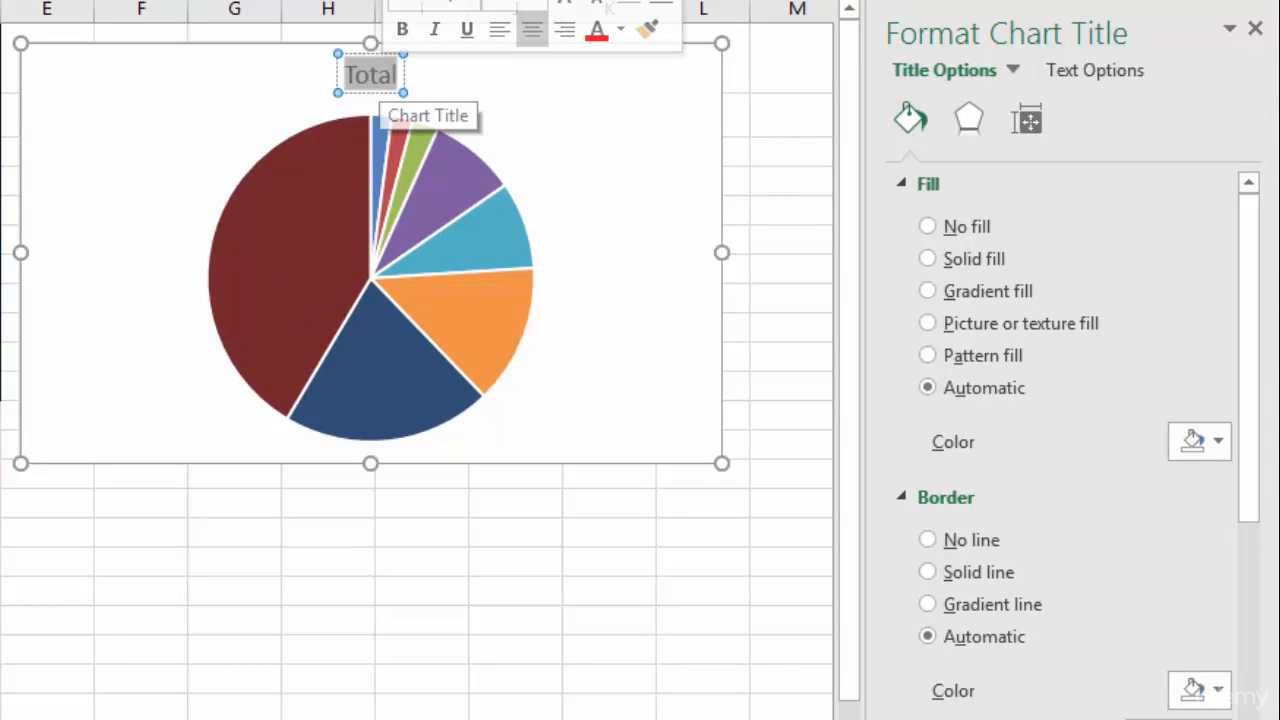
text(Cost of D)
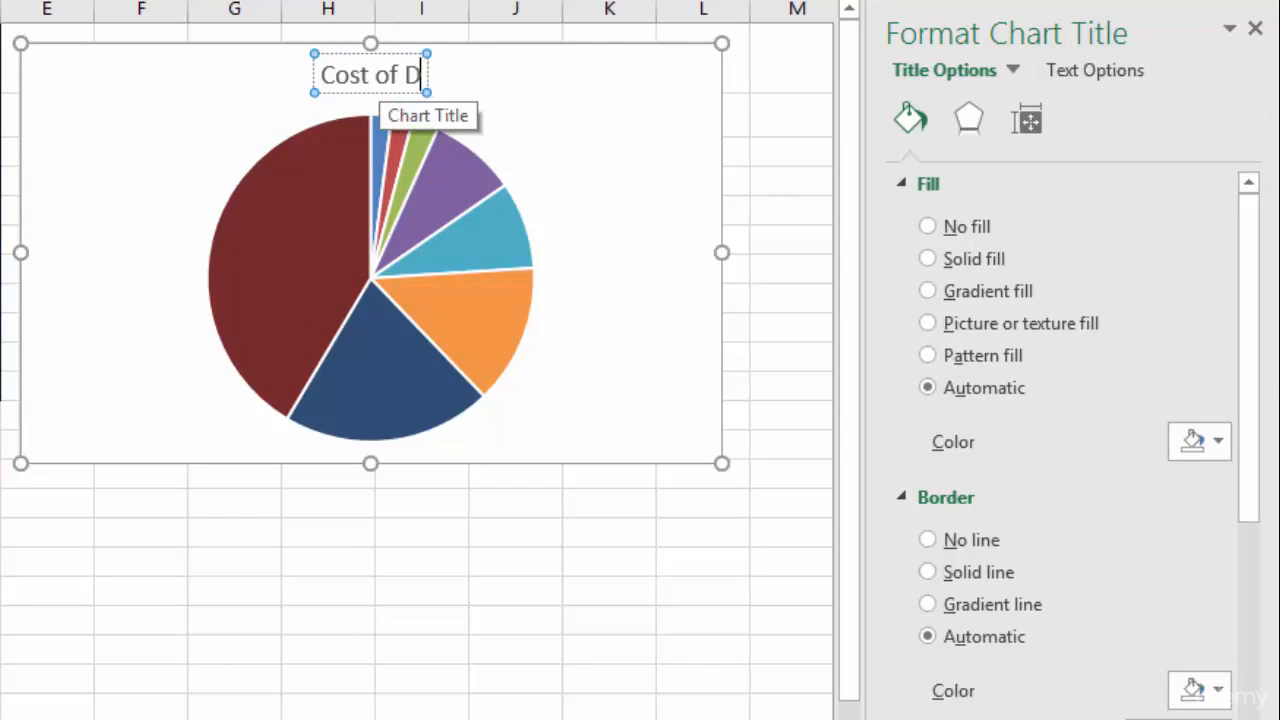
text(ifferent Materials)
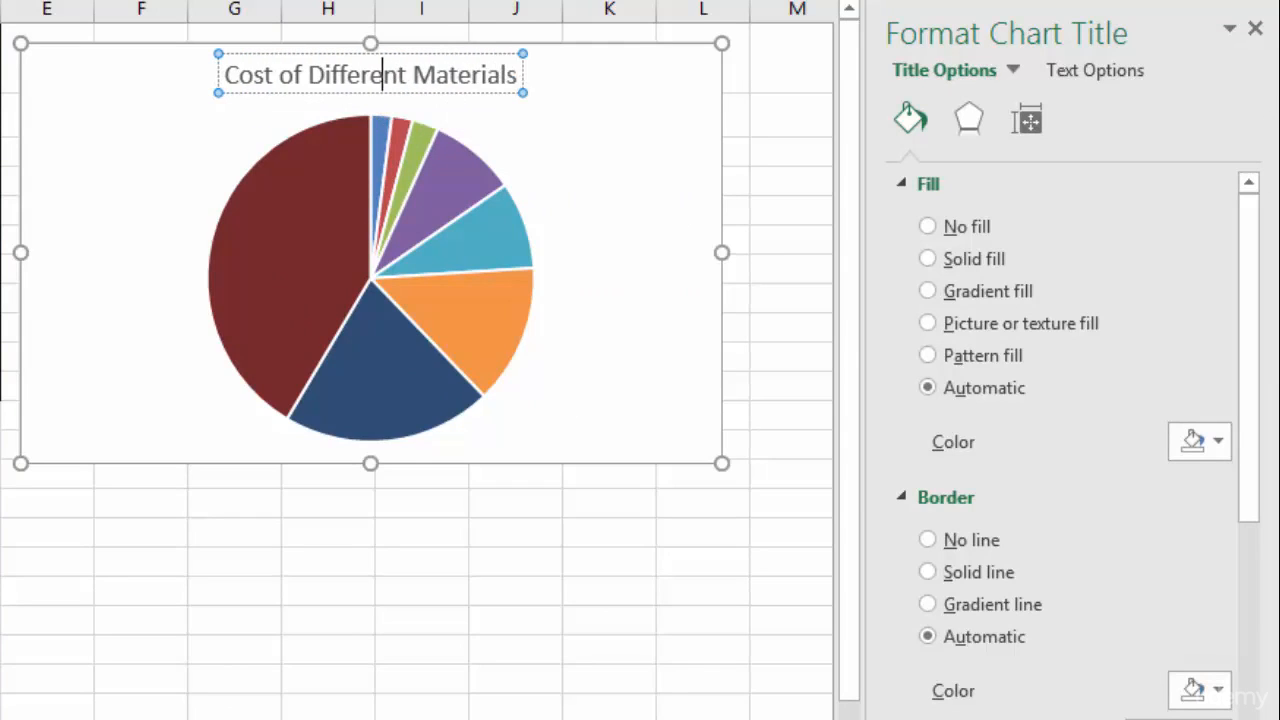
- Format the chart title as bold with a 16 pt font size
triple_click(382, 74)
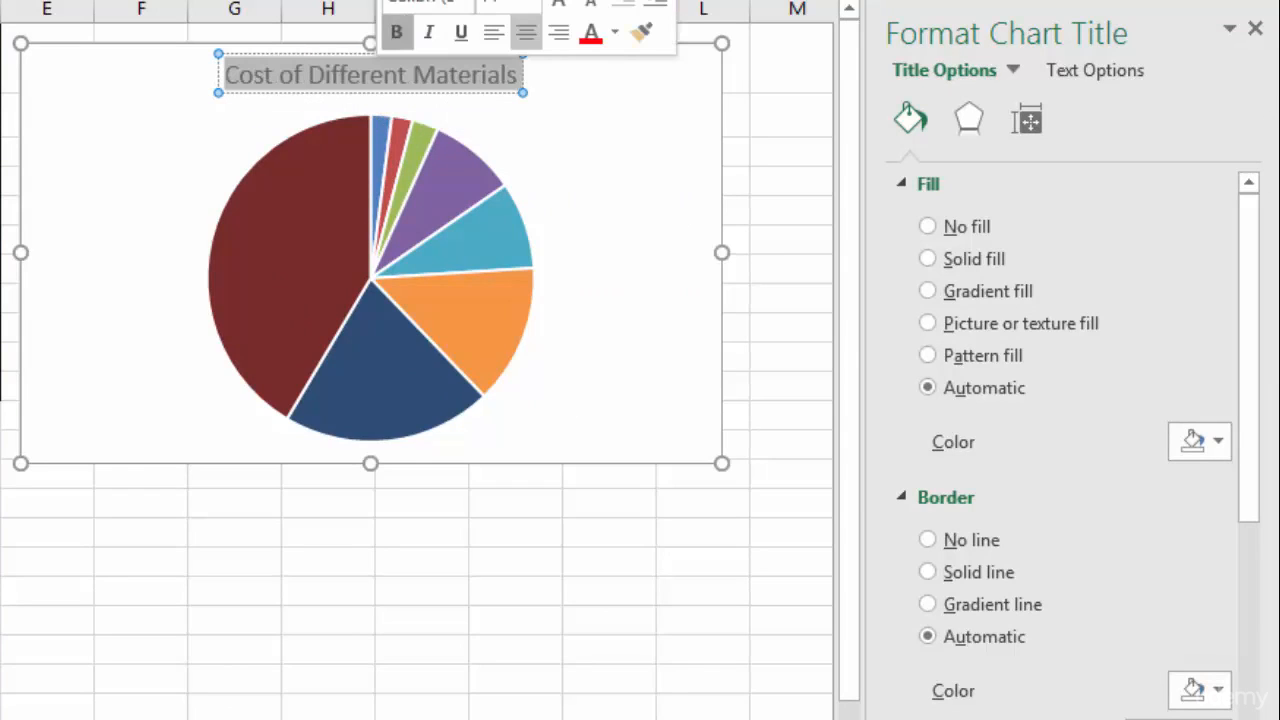
click(396, 32)
click(530, 3)
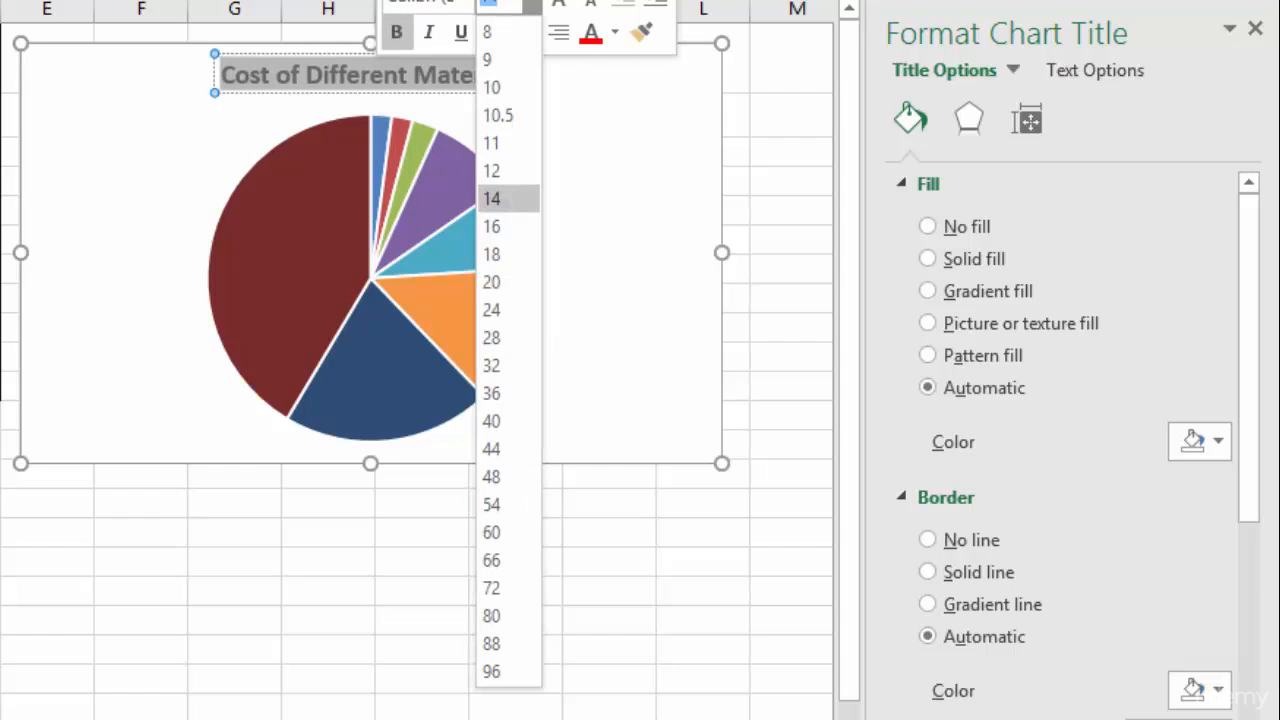
click(491, 226)
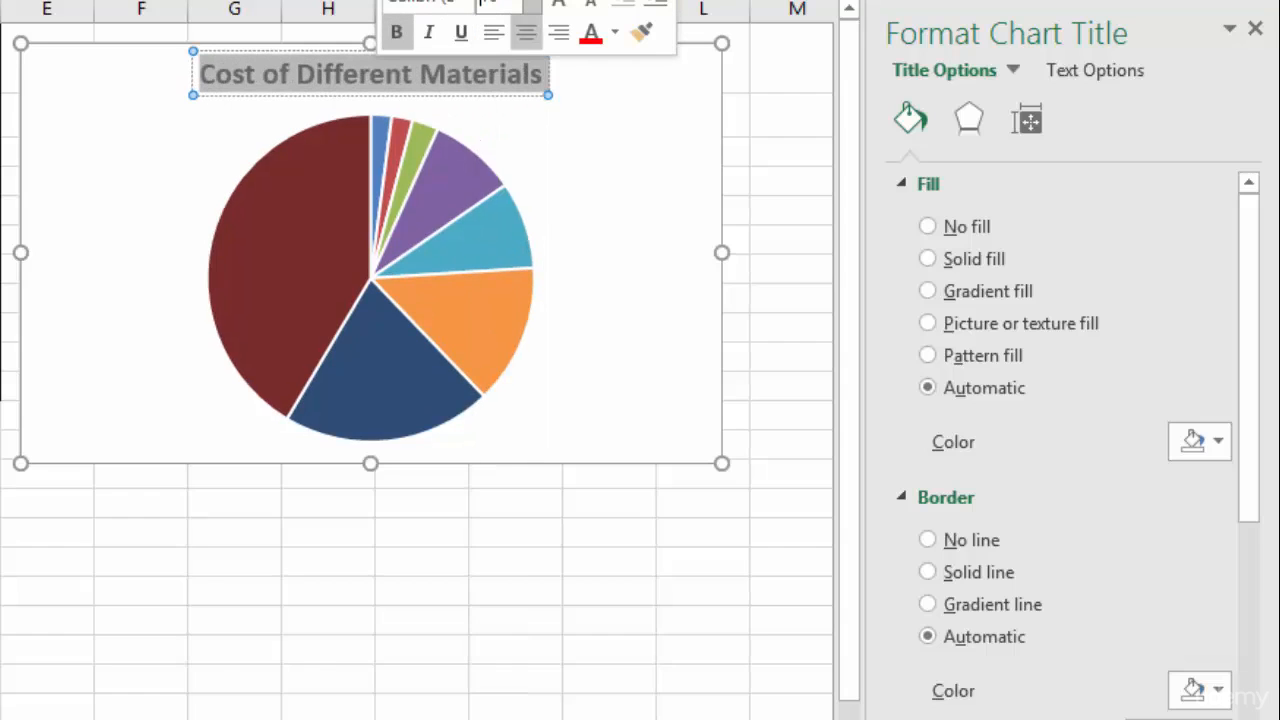
click(605, 130)
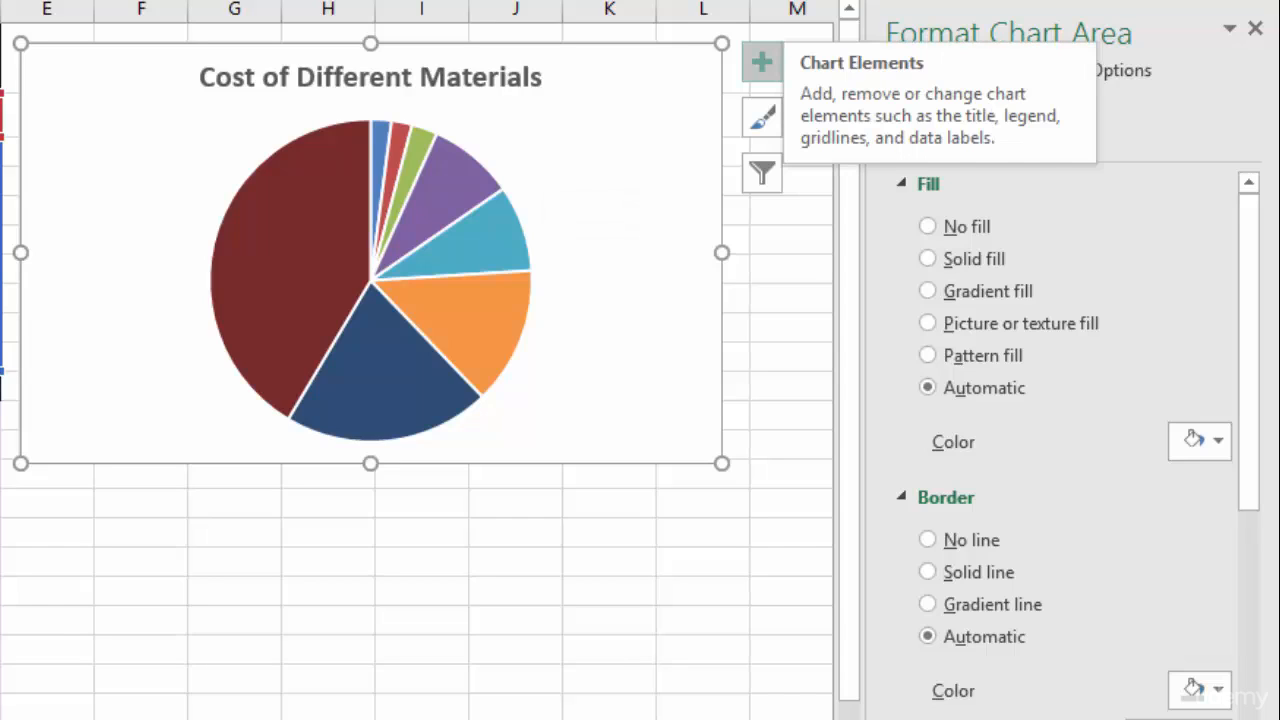
- Add data labels to the pie slices positioned at Outside End
click(762, 62)
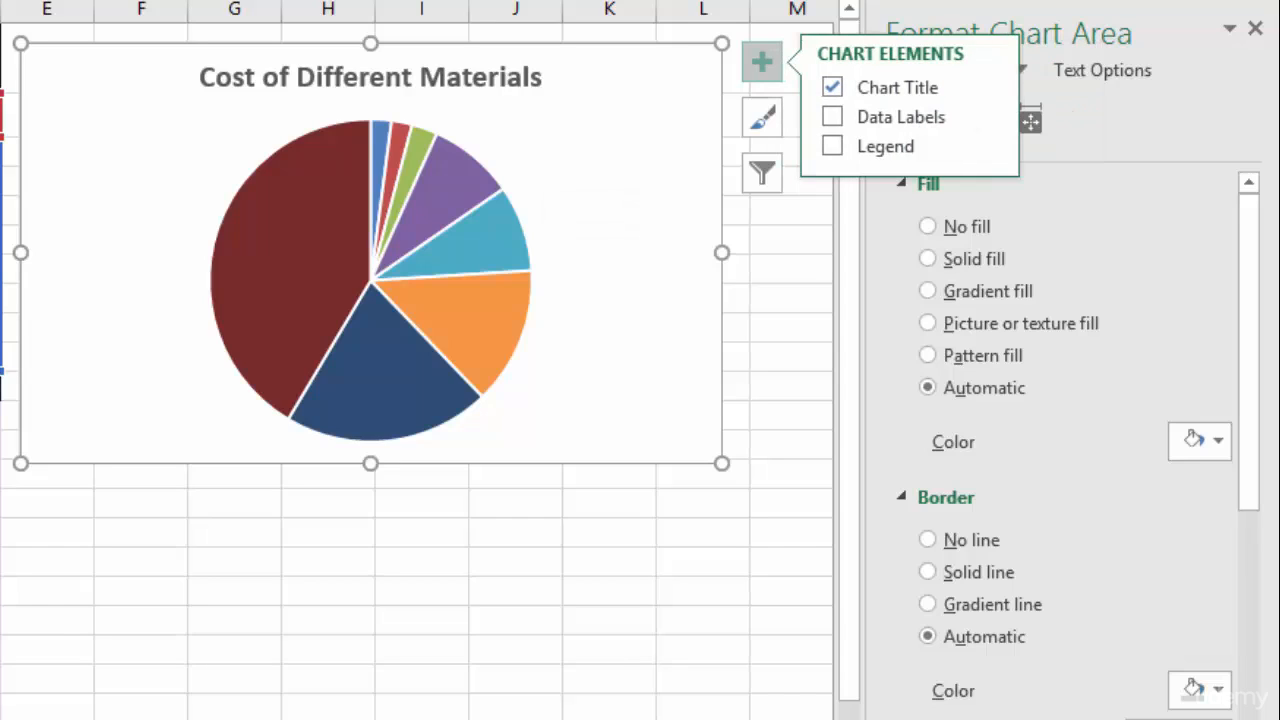
click(986, 116)
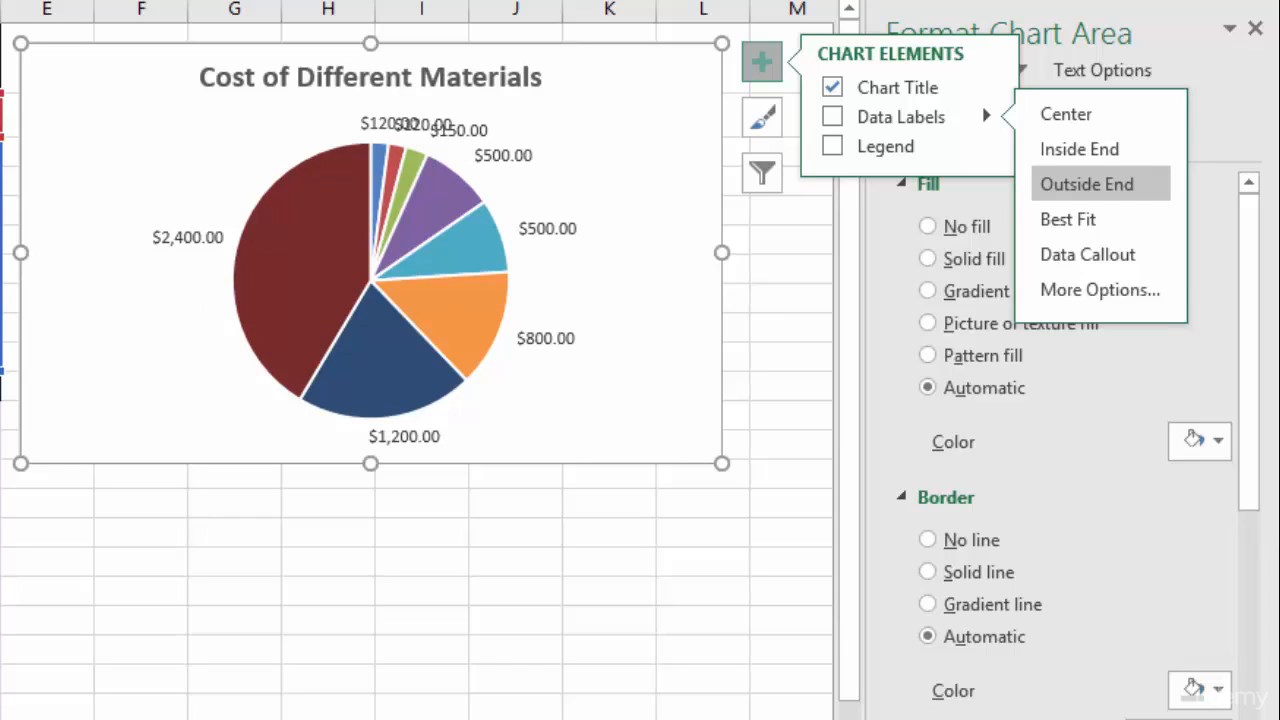
click(1087, 184)
key(Escape)
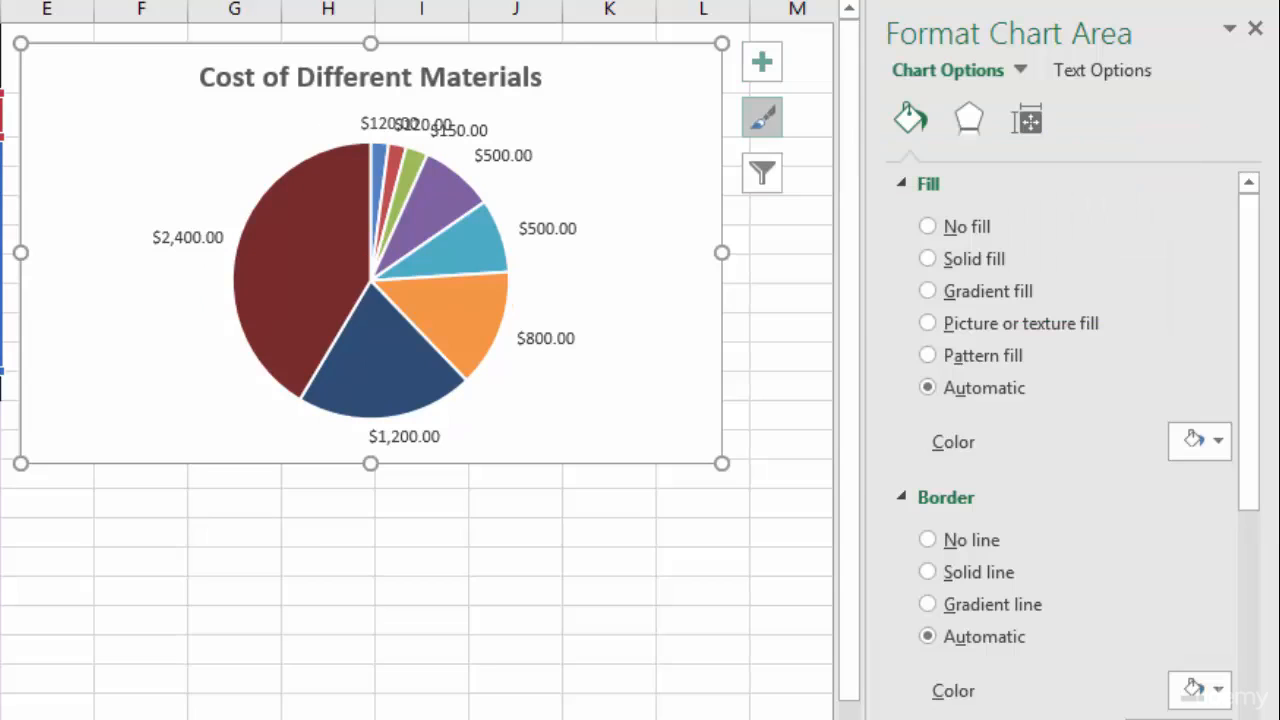
- Apply the Colorful Color 2 palette to the pie chart
click(762, 117)
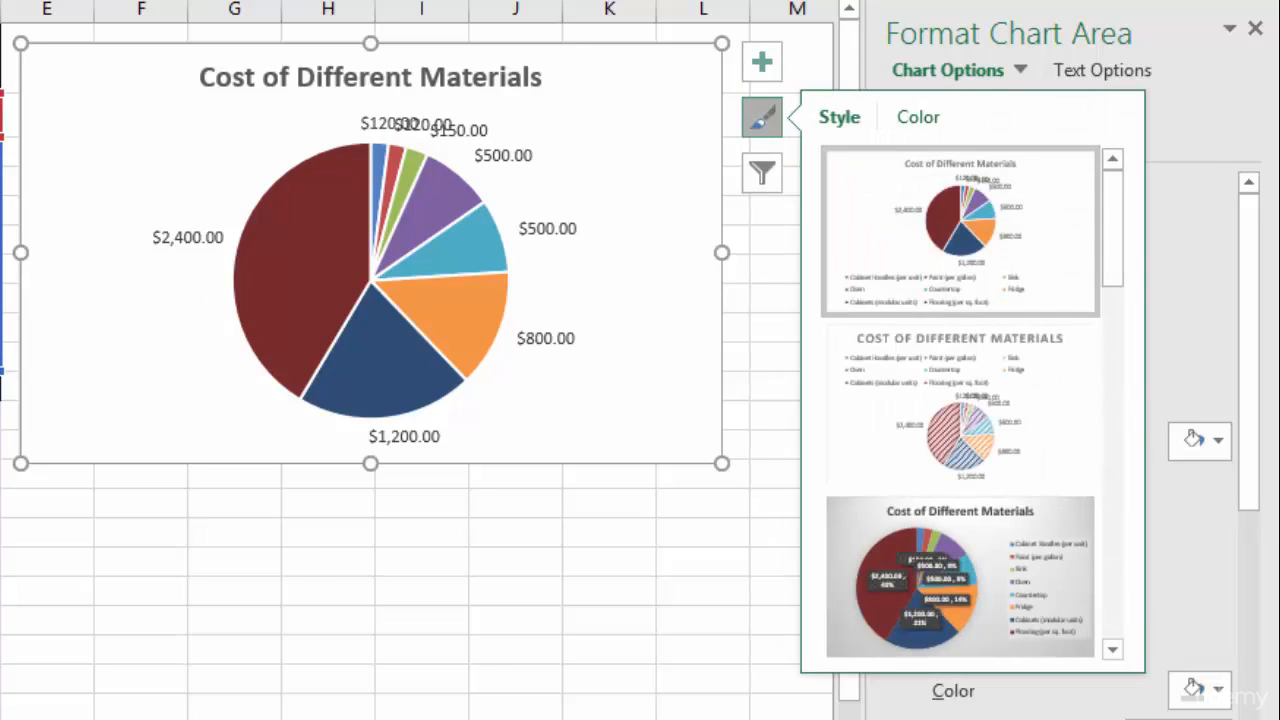
click(918, 117)
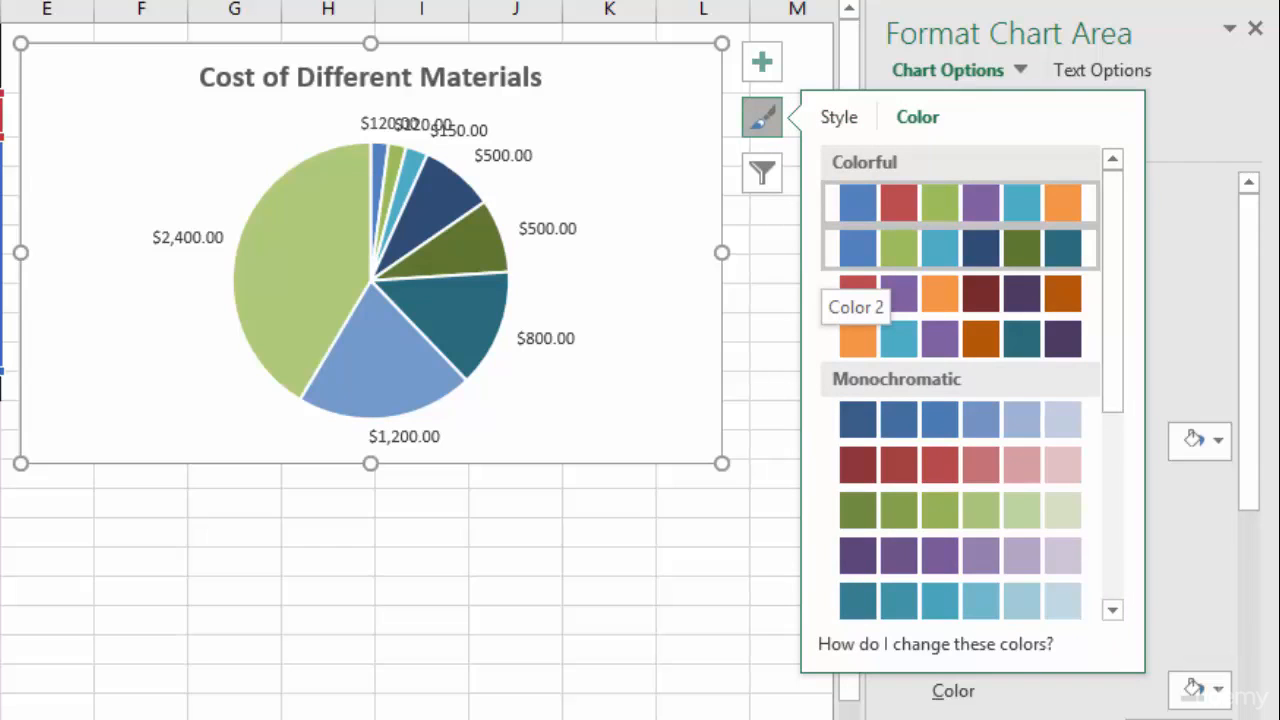
click(842, 252)
click(762, 118)
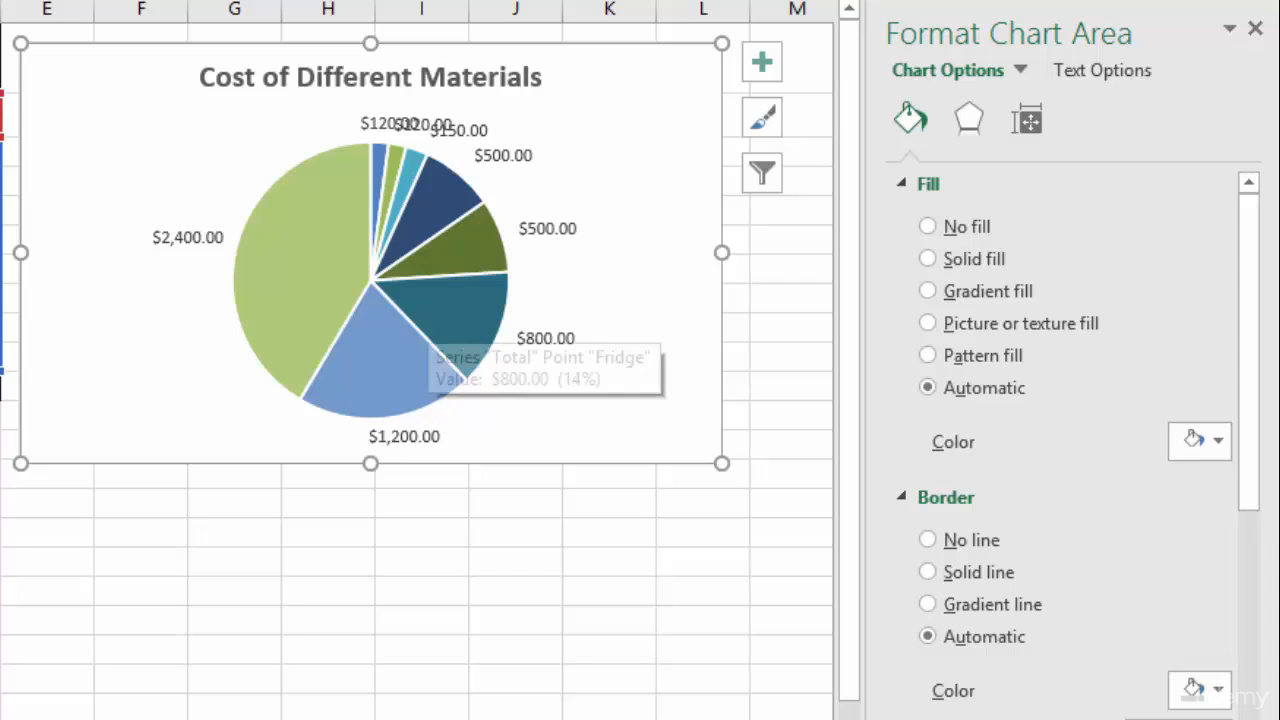
- Set the pie series border to Gradient line
click(438, 332)
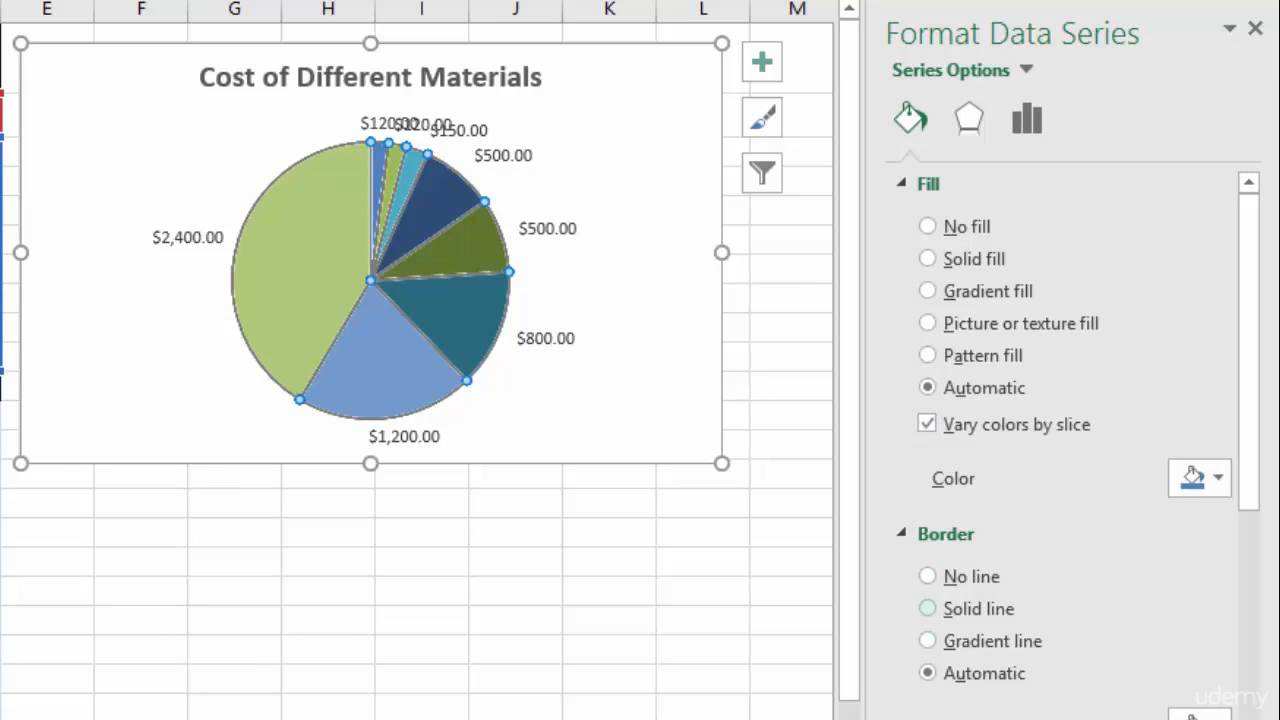
click(928, 641)
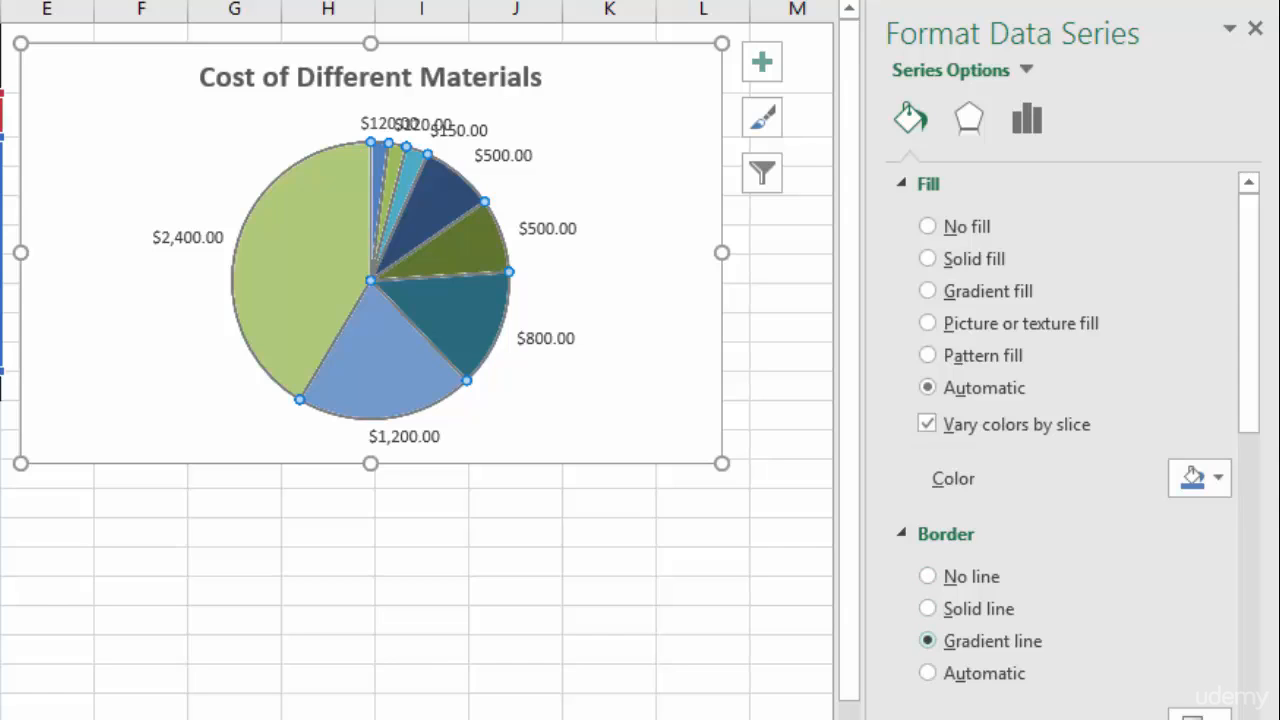
key(Escape)
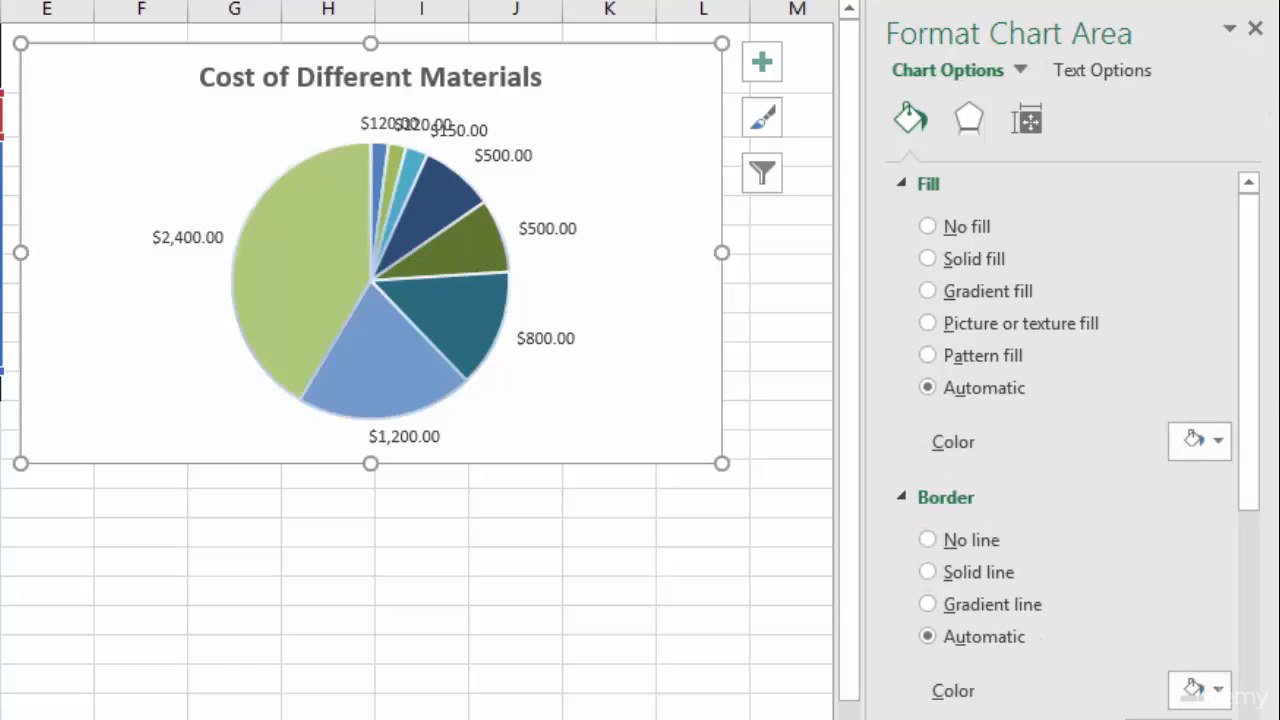
- Undo the recent border changes on the pie chart
key(ctrl+z)
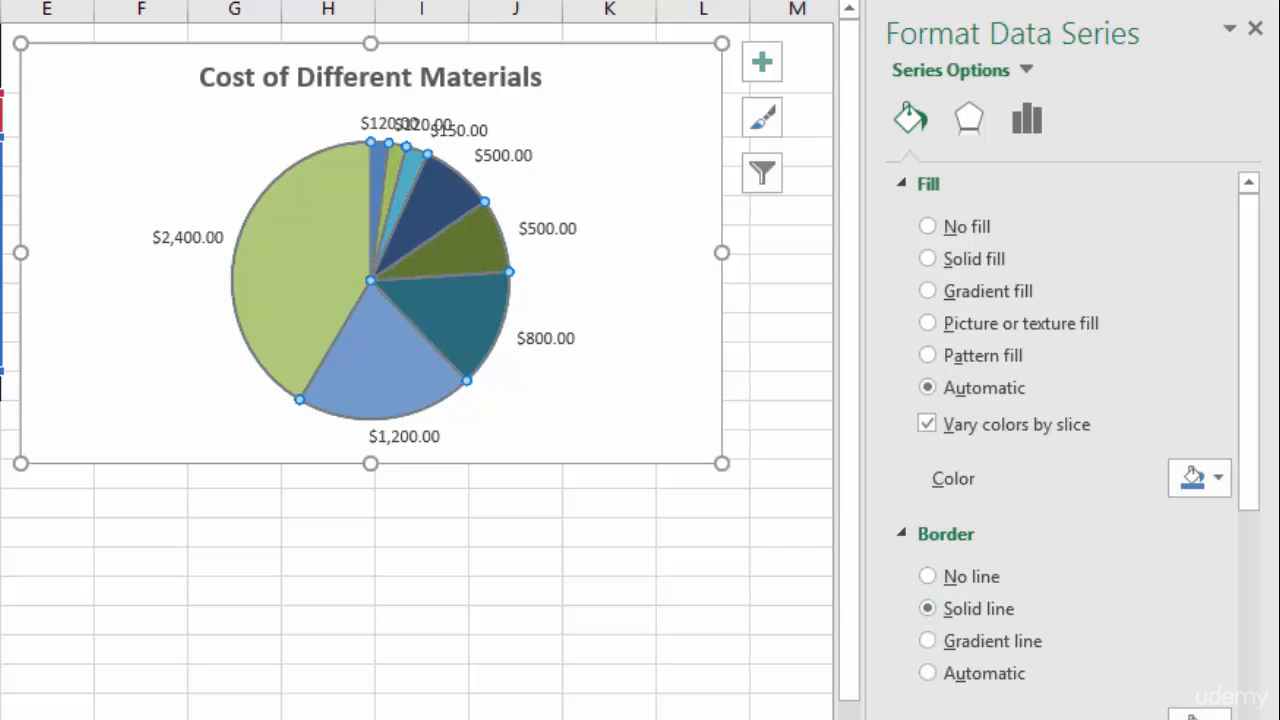
key(Escape)
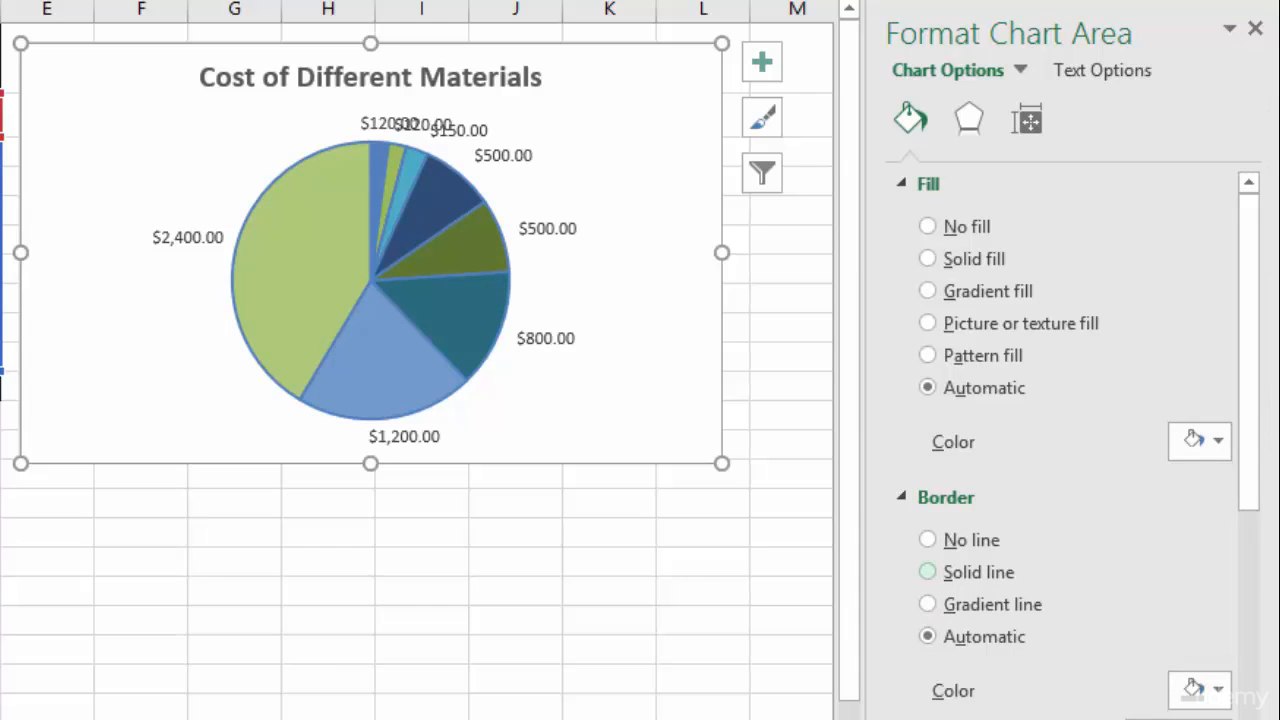
key(ctrl+z)
key(Escape)
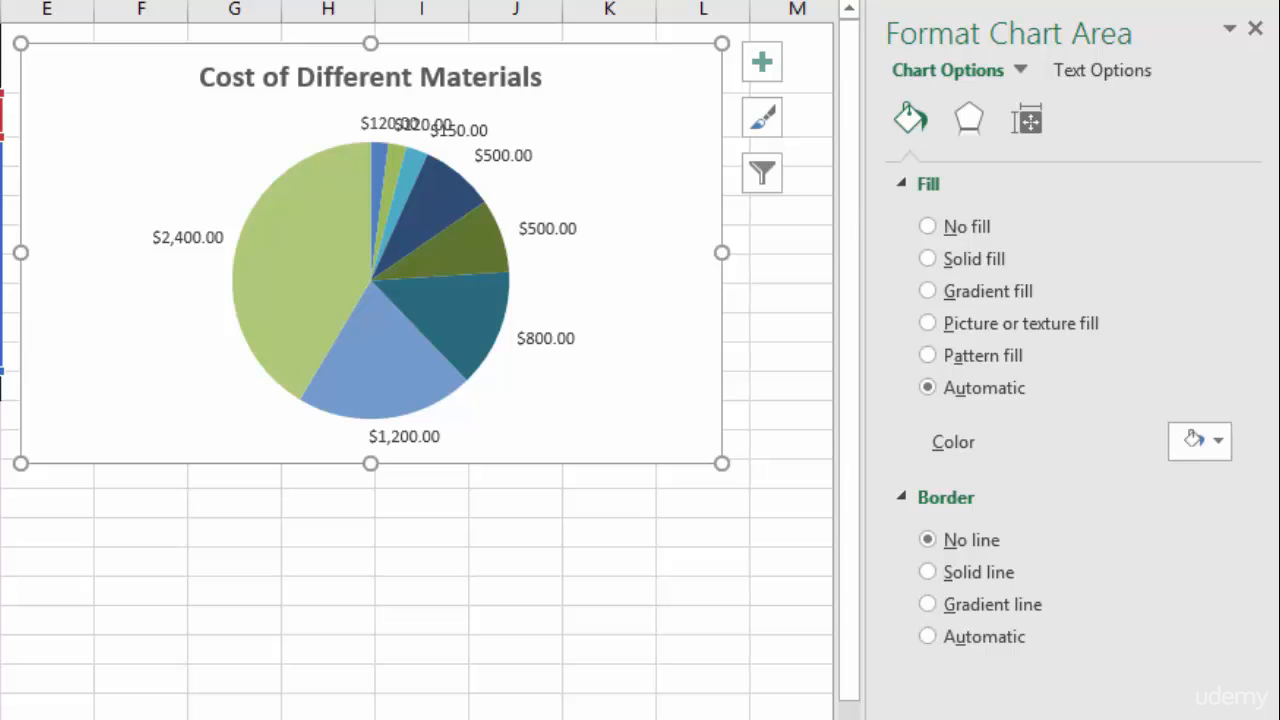
- Try rotating the pie by changing the angle of the first slice up to 223°, then undo the rotation
click(371, 290)
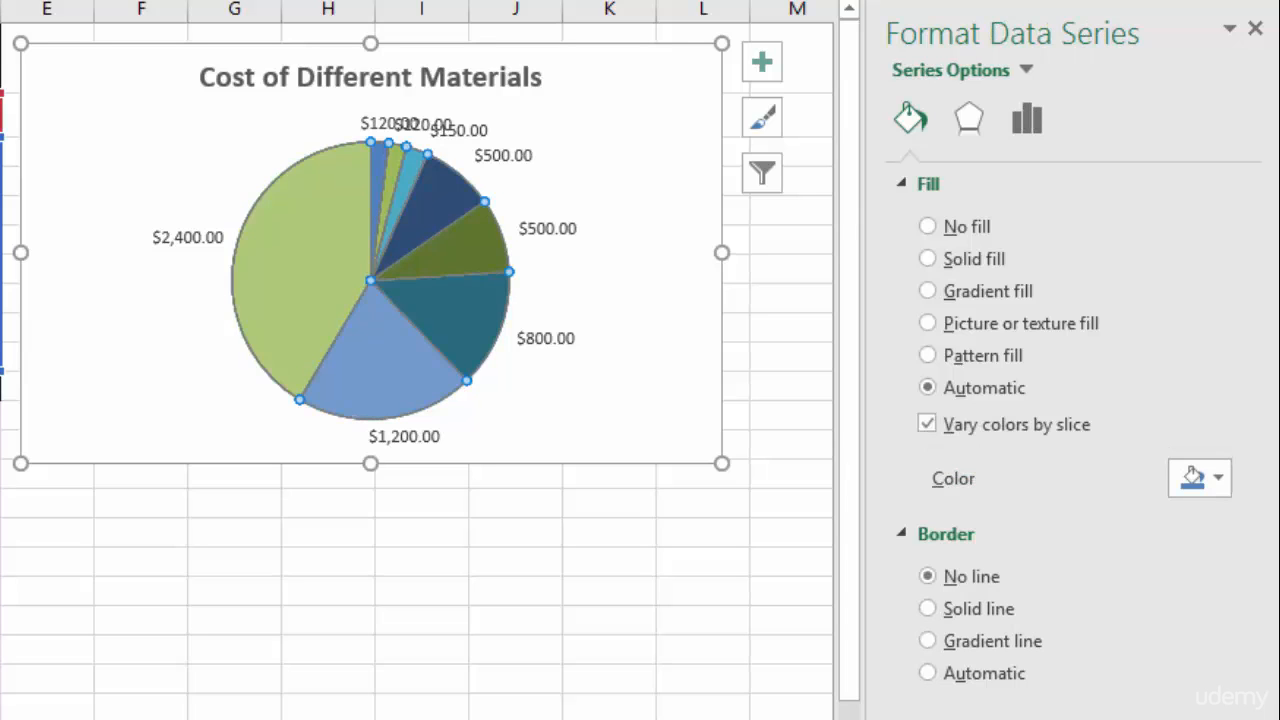
right_click(304, 263)
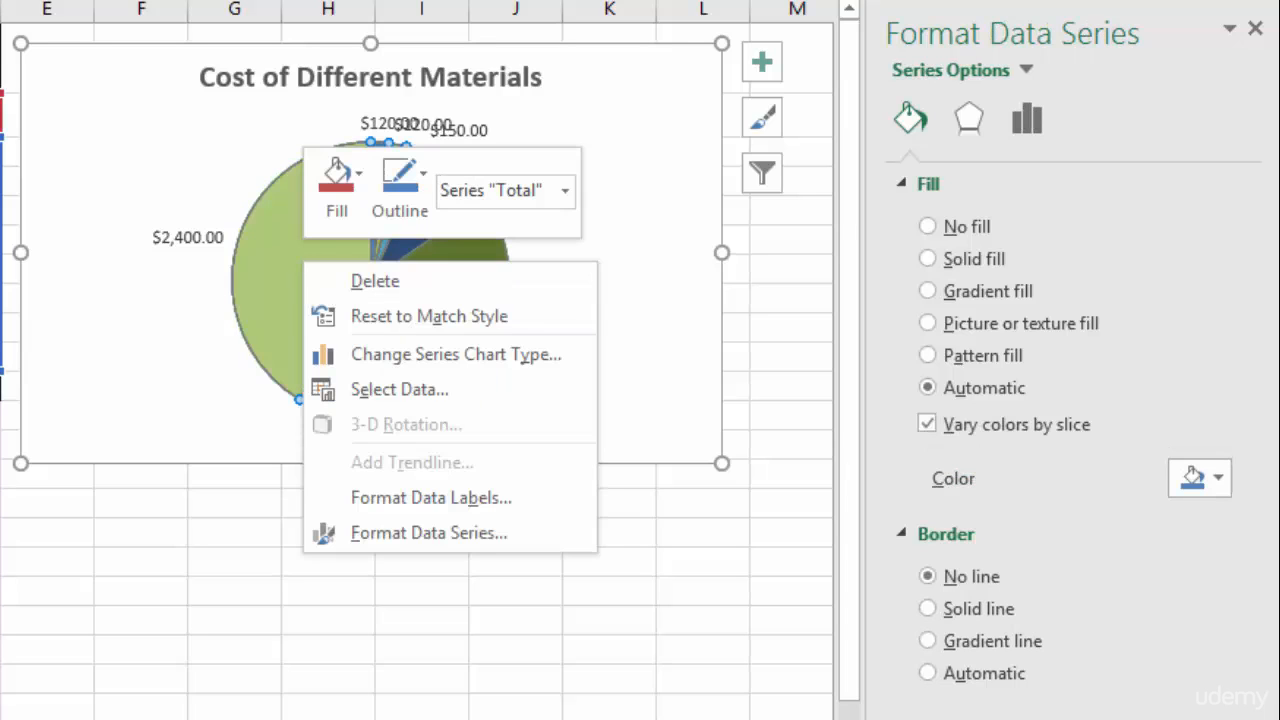
click(429, 533)
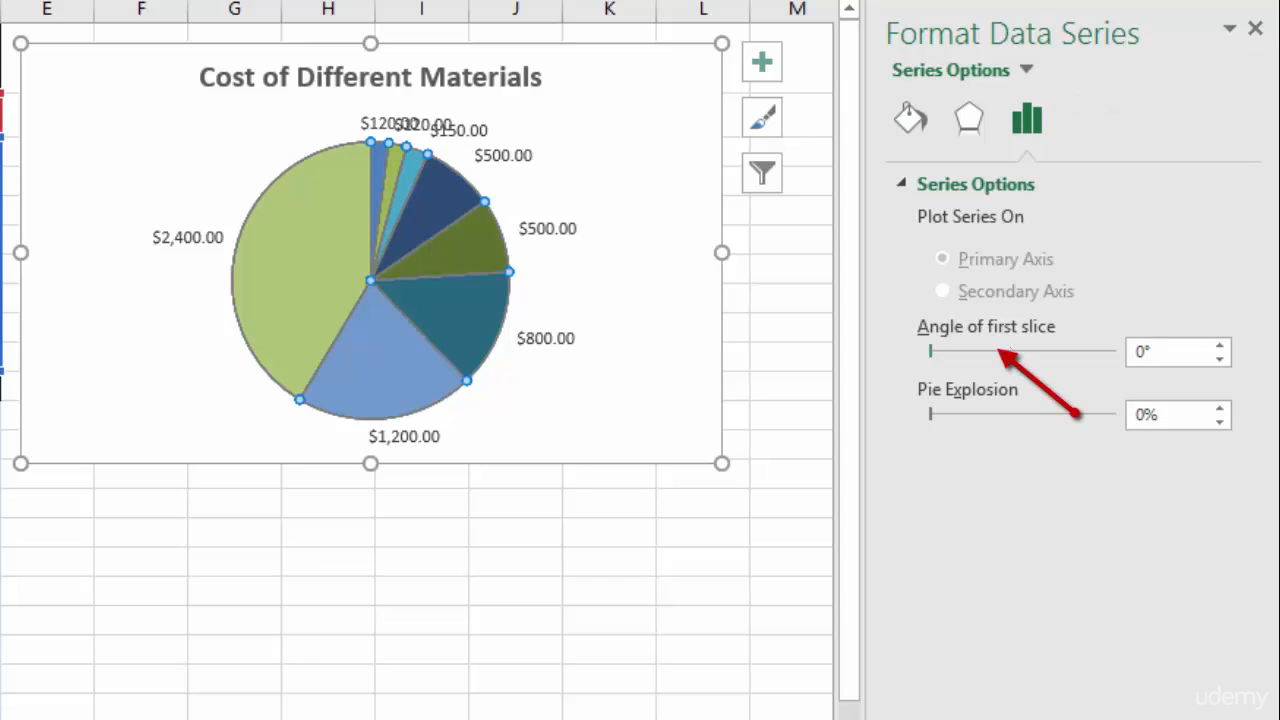
drag(930, 351, 963, 351)
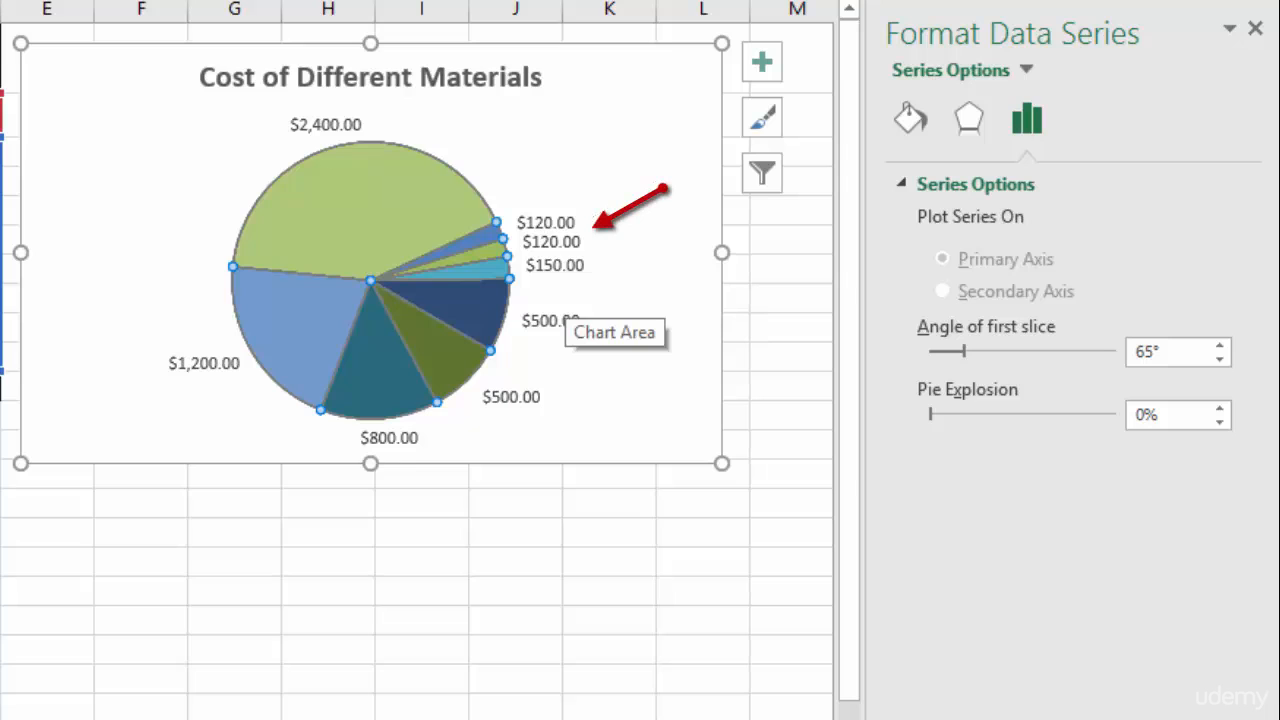
drag(964, 351, 989, 351)
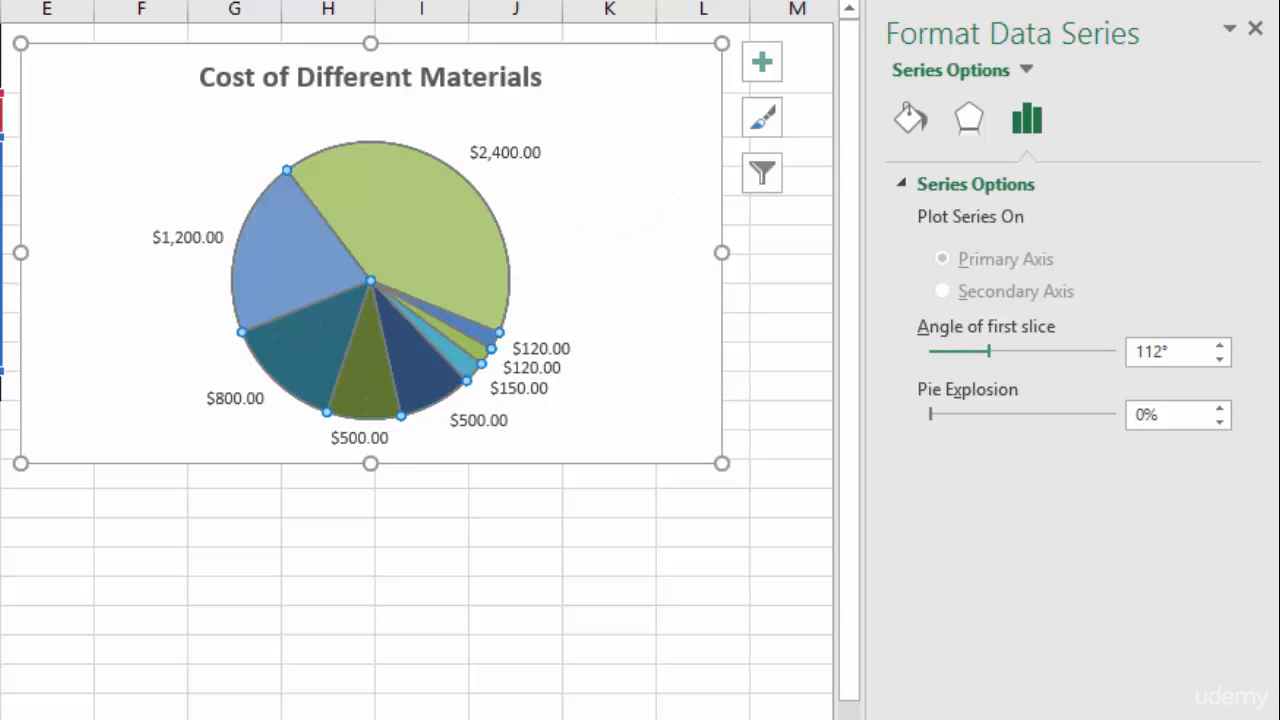
drag(989, 351, 1002, 351)
click(1219, 345)
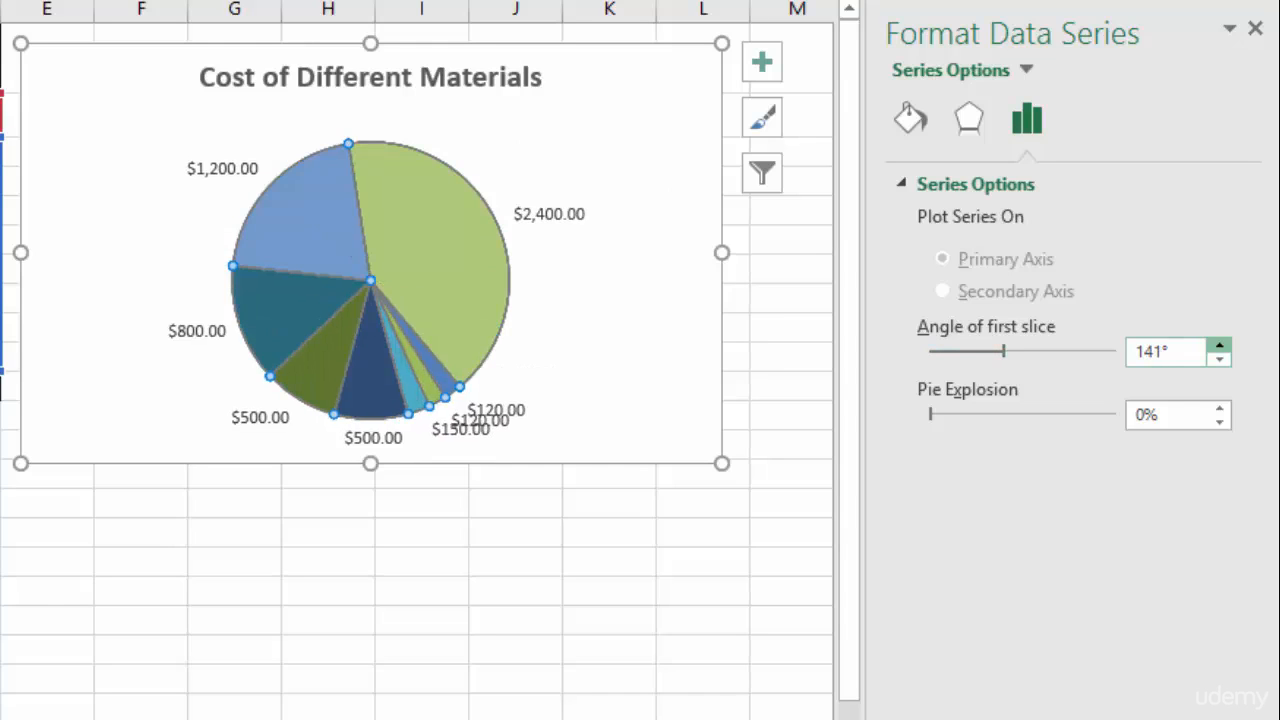
drag(1219, 345, 1219, 345)
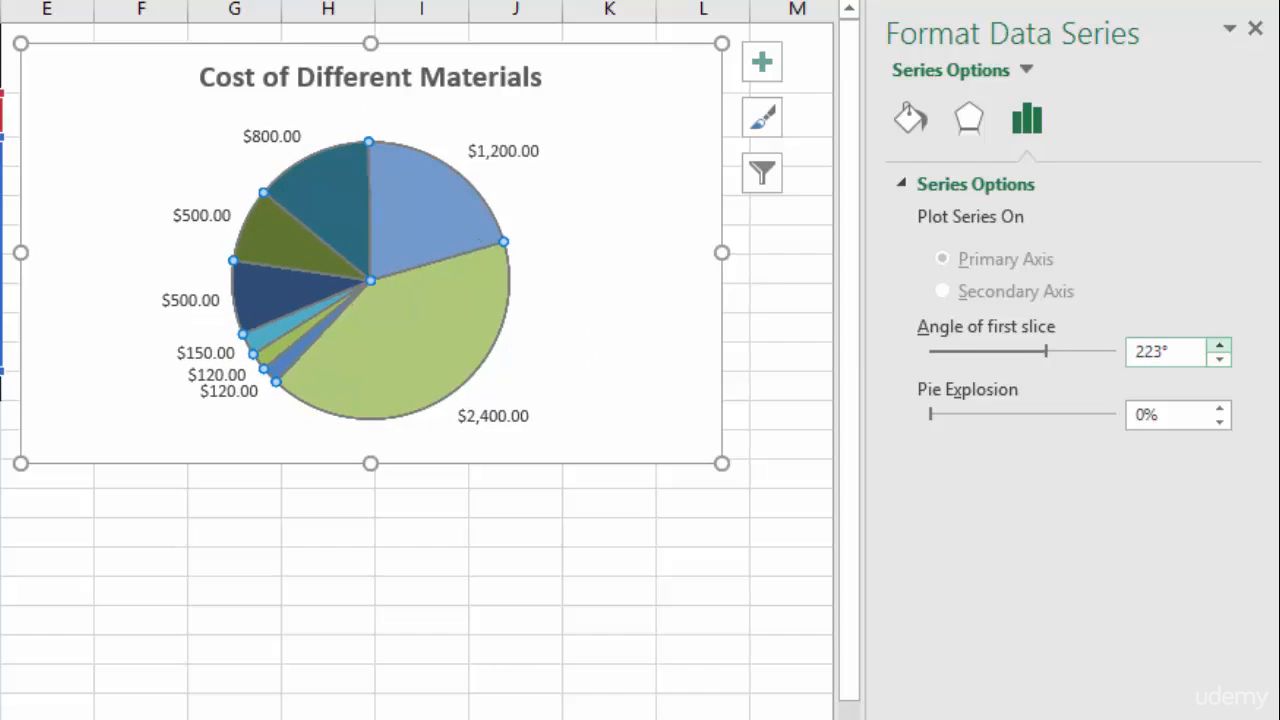
key(ctrl+z)
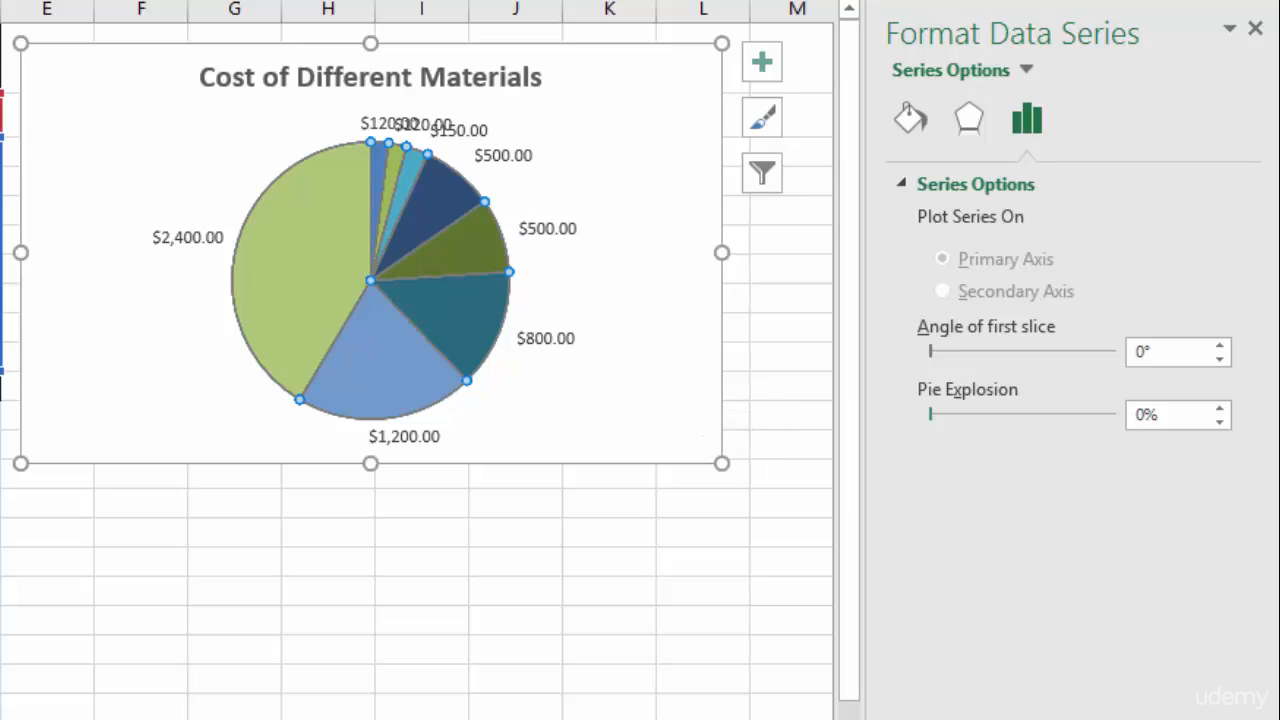
- Try exploding the pie slices, then set the pie explosion back to 0%
drag(930, 414, 940, 414)
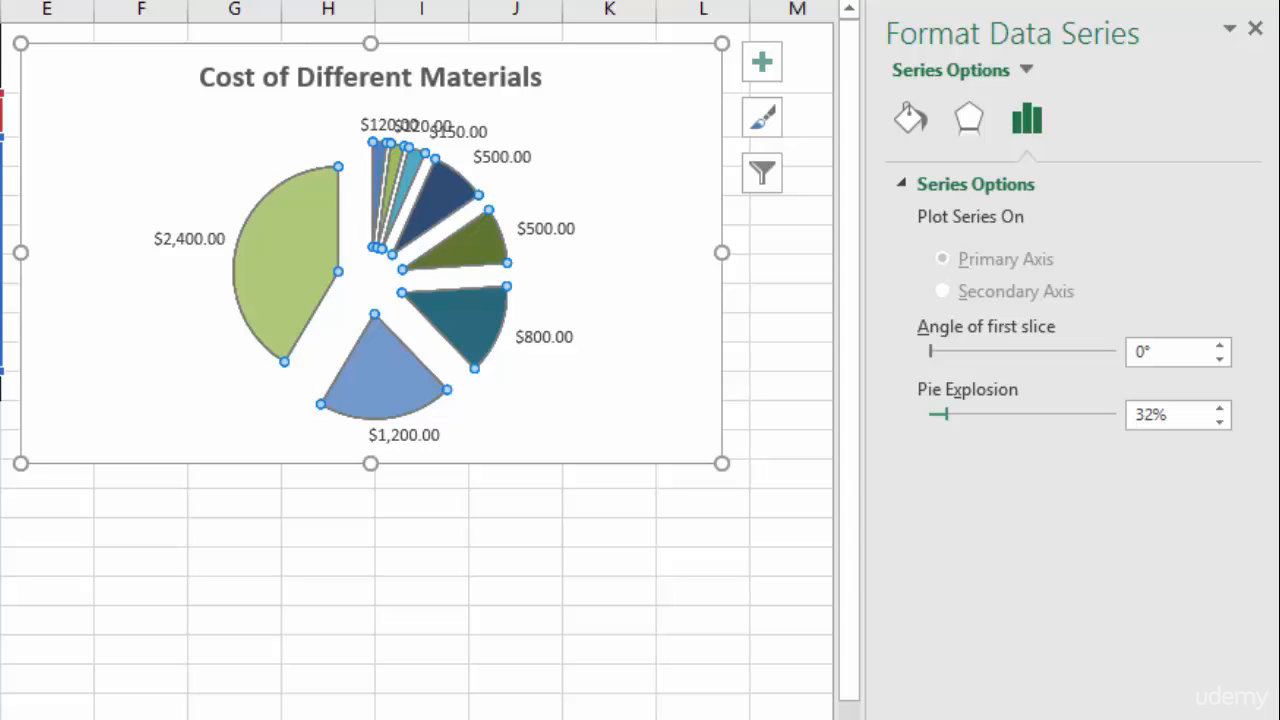
drag(938, 413, 933, 413)
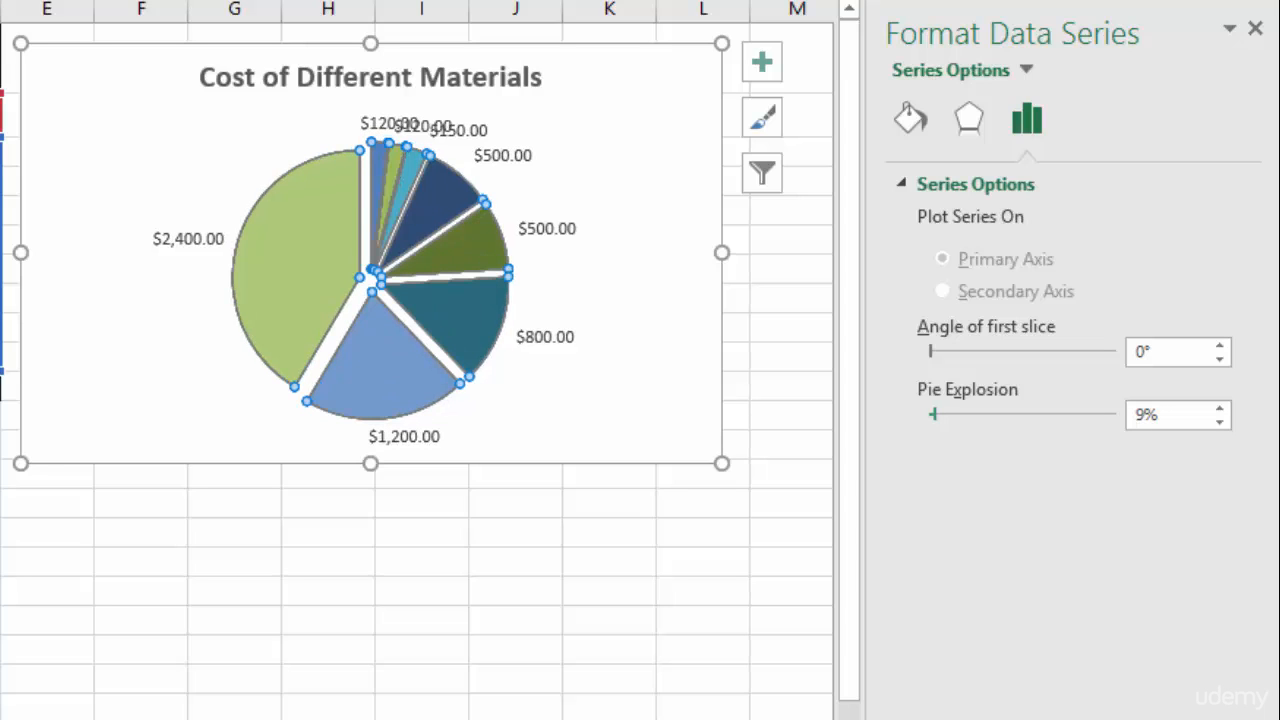
drag(933, 414, 930, 414)
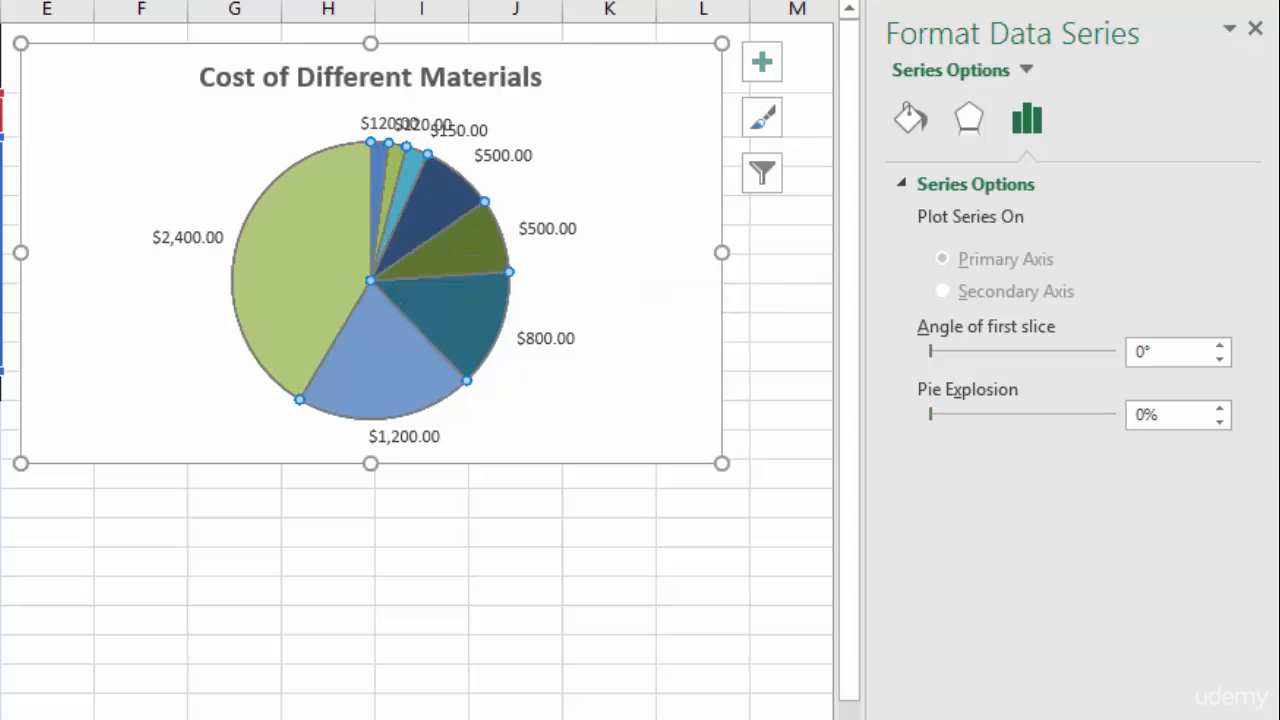
- Drag the crowded $120.00, $120.00, $150.00 and $500.00 labels of the small slices apart above the pie
click(388, 126)
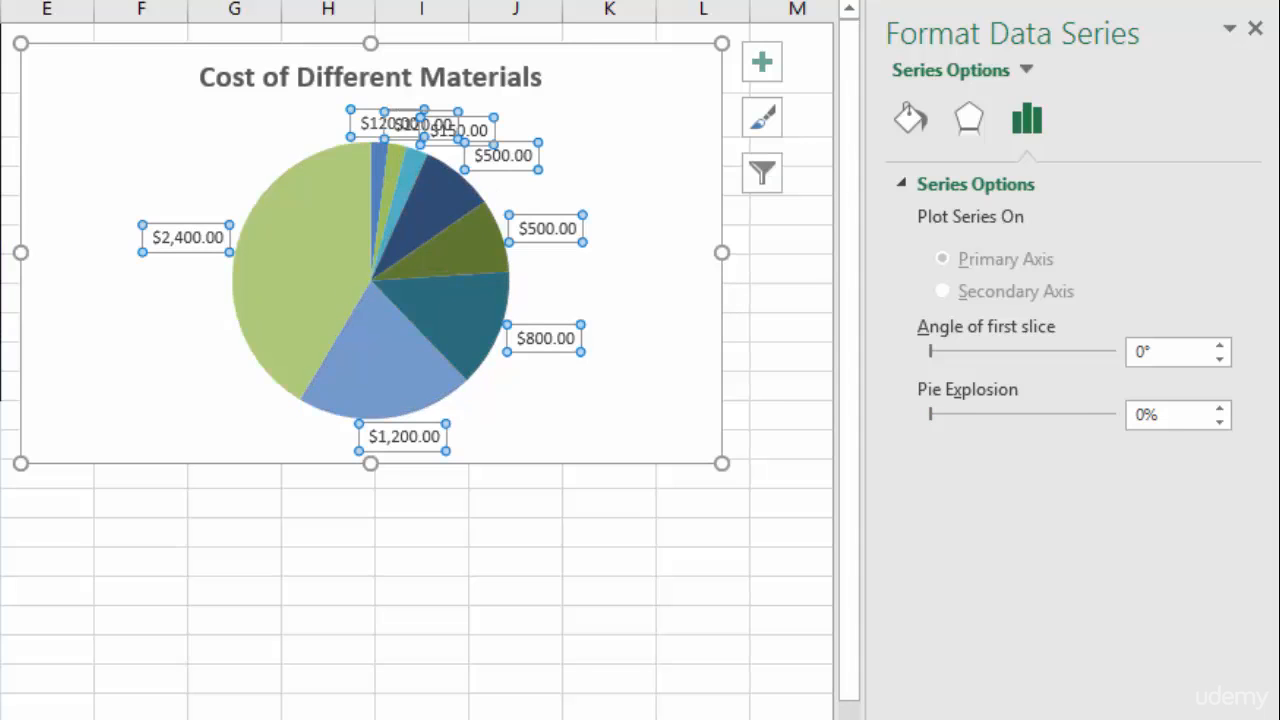
click(388, 125)
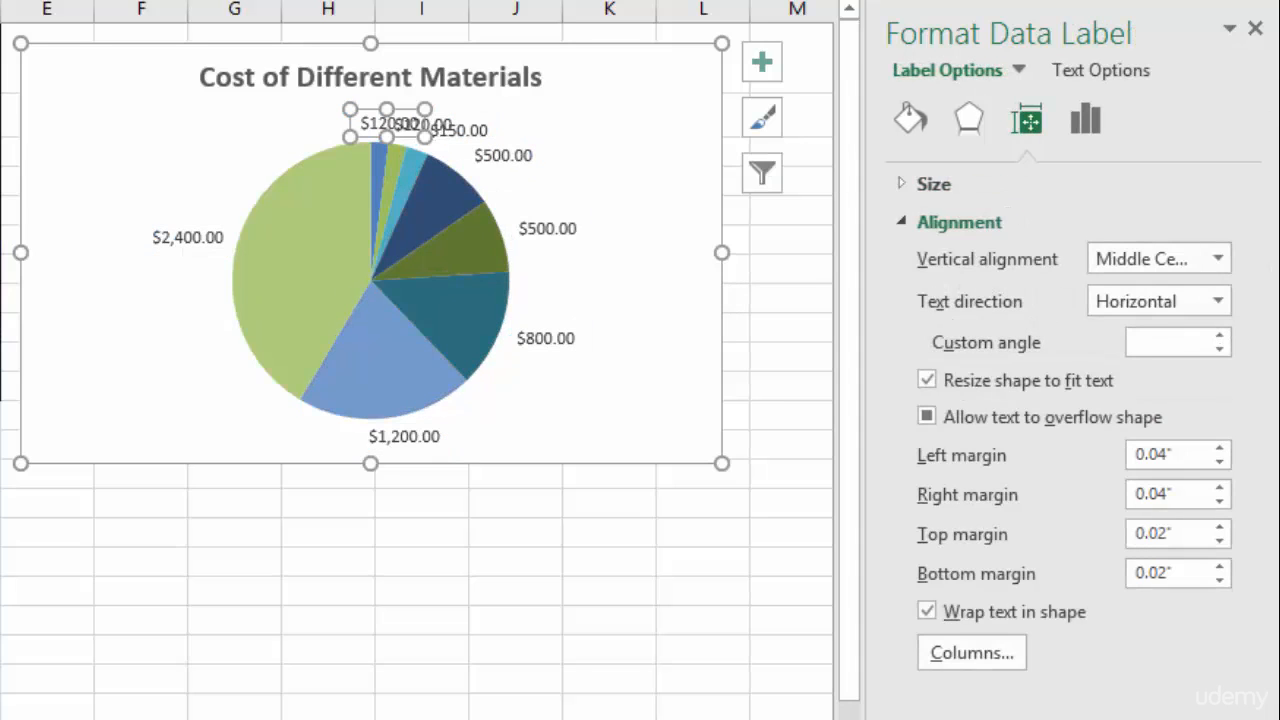
drag(388, 125, 303, 121)
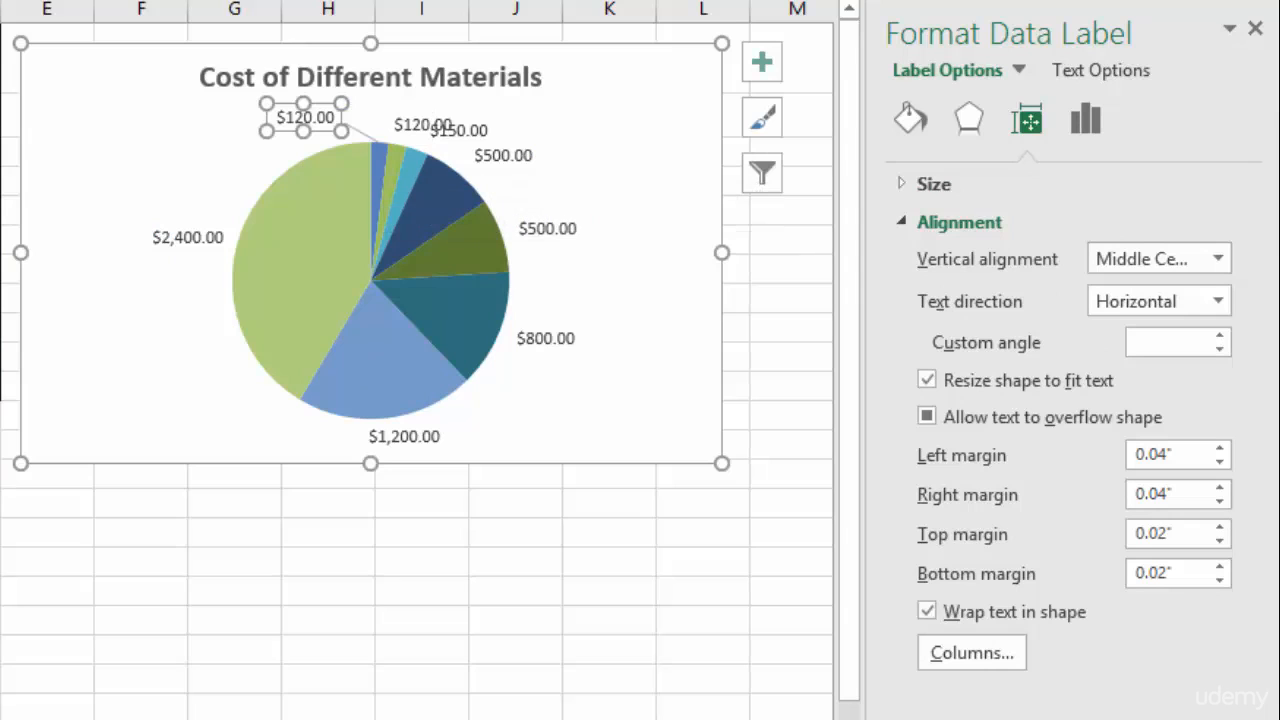
click(372, 112)
click(414, 125)
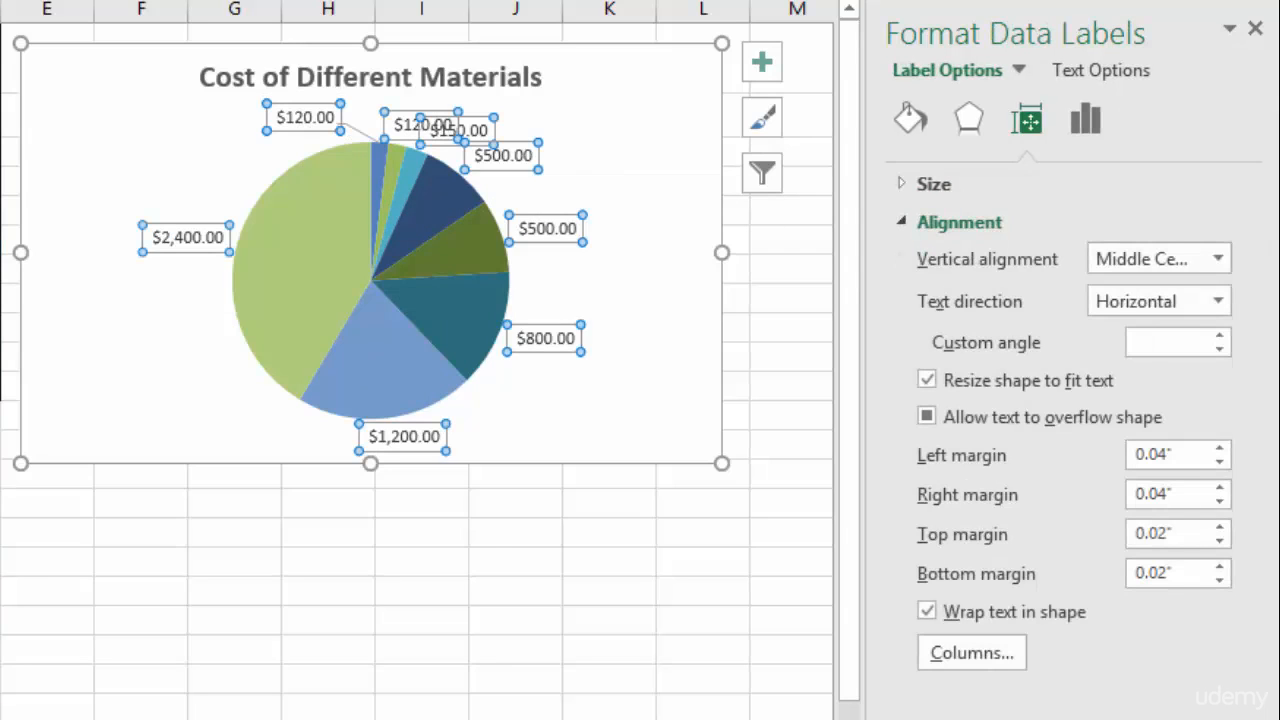
click(414, 125)
drag(414, 125, 519, 158)
click(458, 131)
click(503, 155)
click(632, 178)
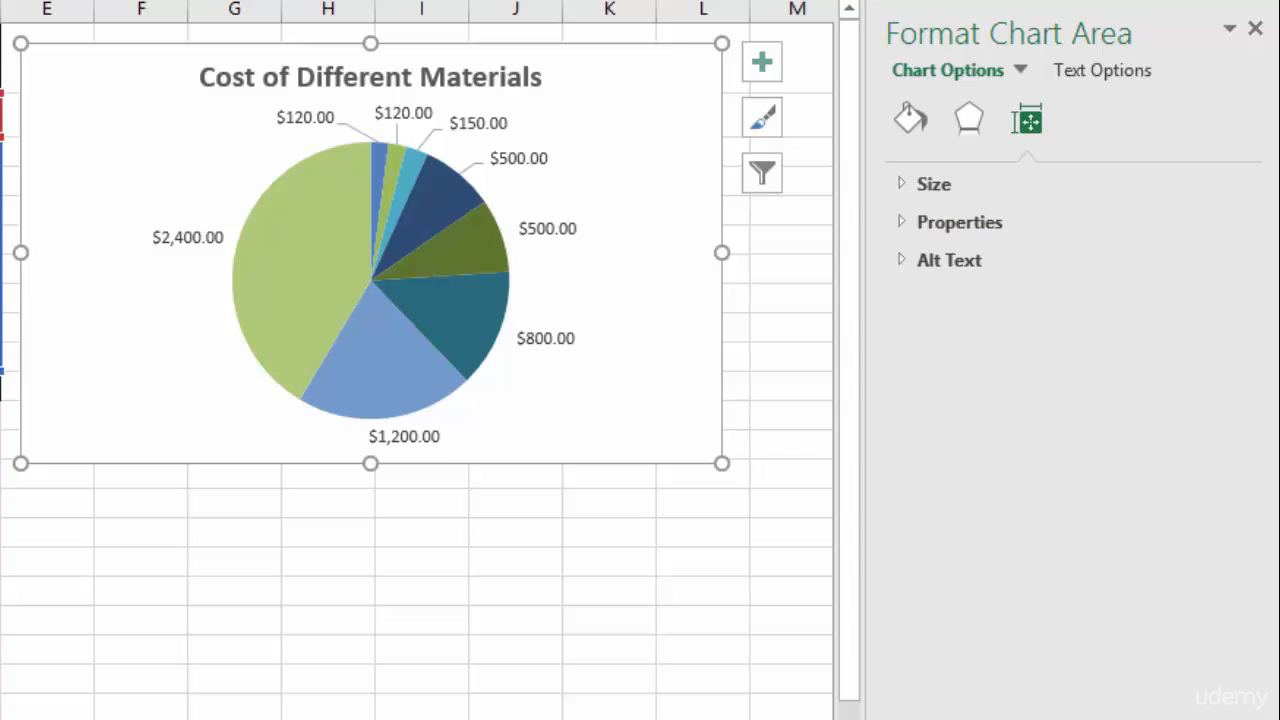
- Move the $500.00, $800.00, $1,200.00 and $2,400.00 data labels slightly farther out from the pie
click(548, 228)
click(548, 228)
drag(548, 228, 565, 228)
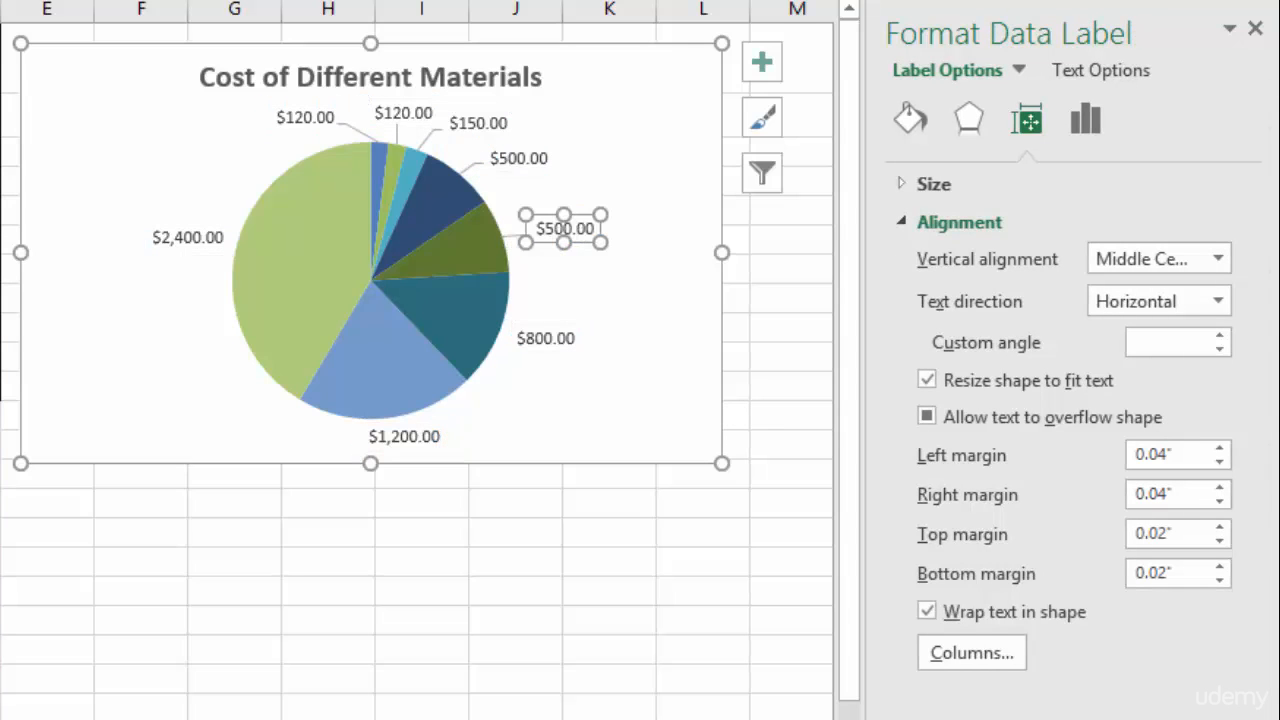
click(546, 338)
drag(546, 338, 556, 345)
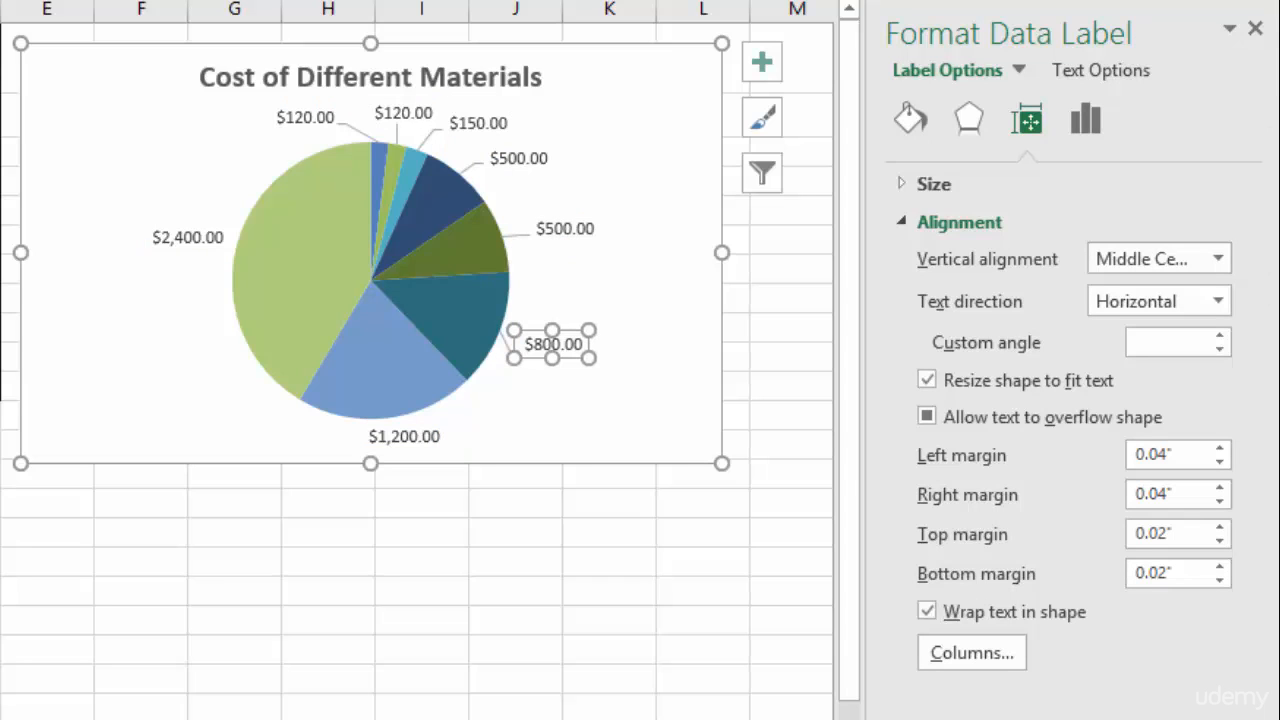
drag(404, 437, 453, 441)
mouse_move(188, 238)
mouse_down()
mouse_move(170, 244)
mouse_move(166, 231)
mouse_up()
click(655, 445)
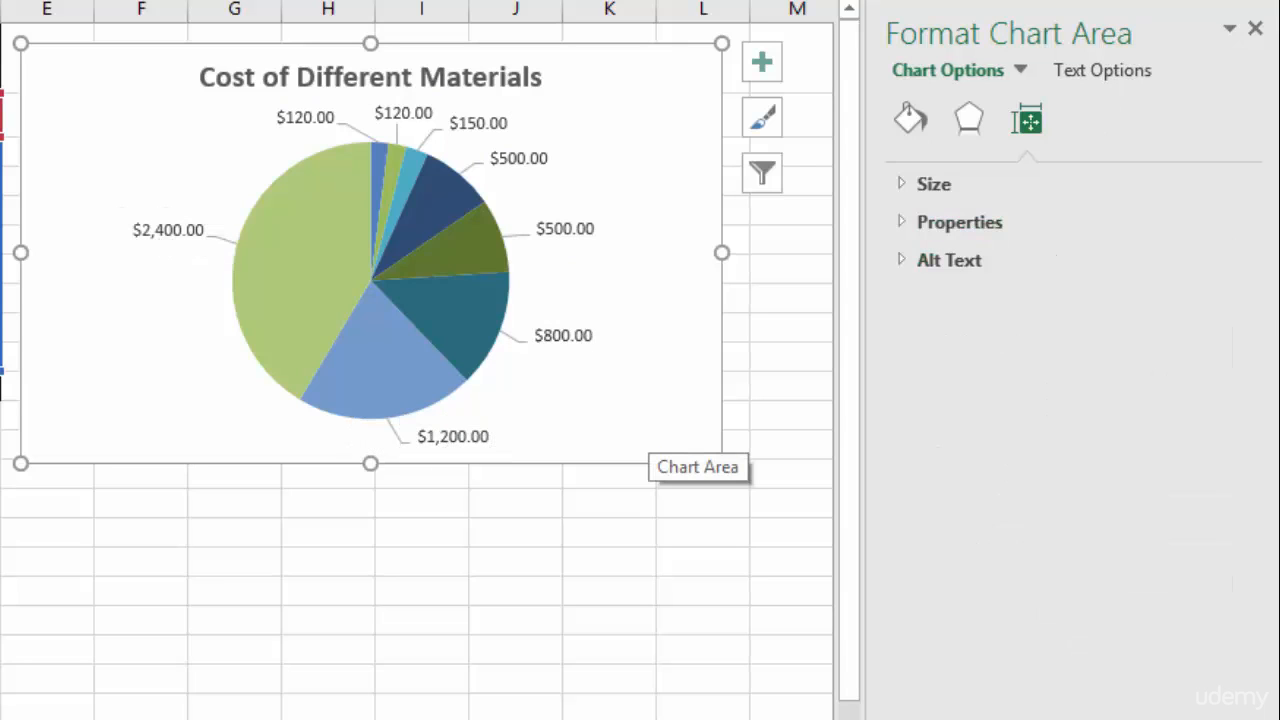
- Move the chart title to the chart's lower-left corner and break it into two lines after 'Cost of'
click(490, 88)
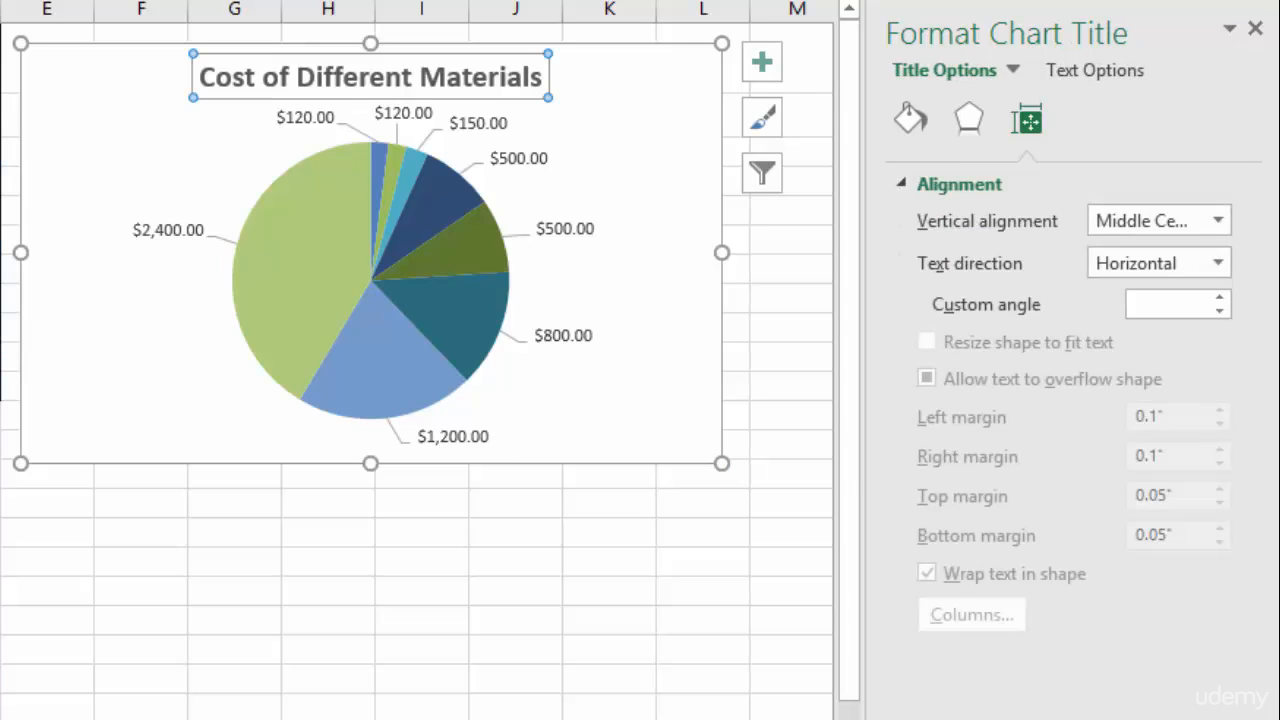
drag(490, 97, 322, 445)
double_click(134, 429)
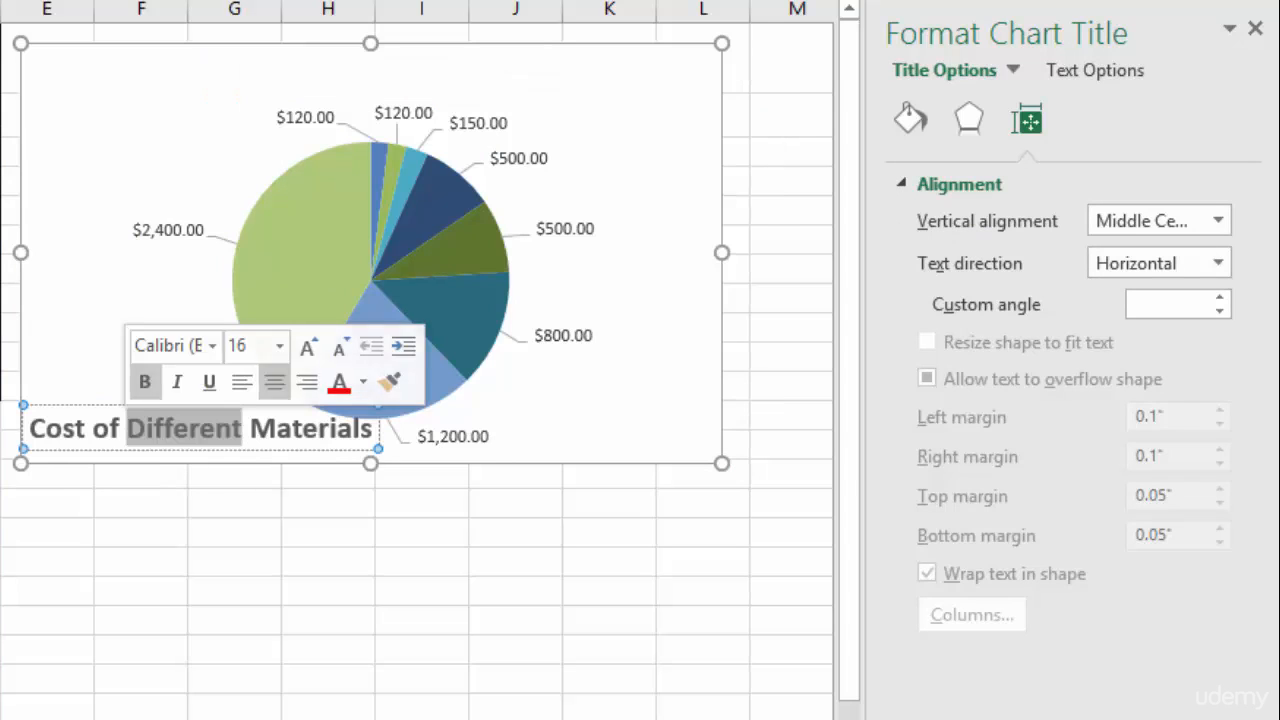
click(127, 429)
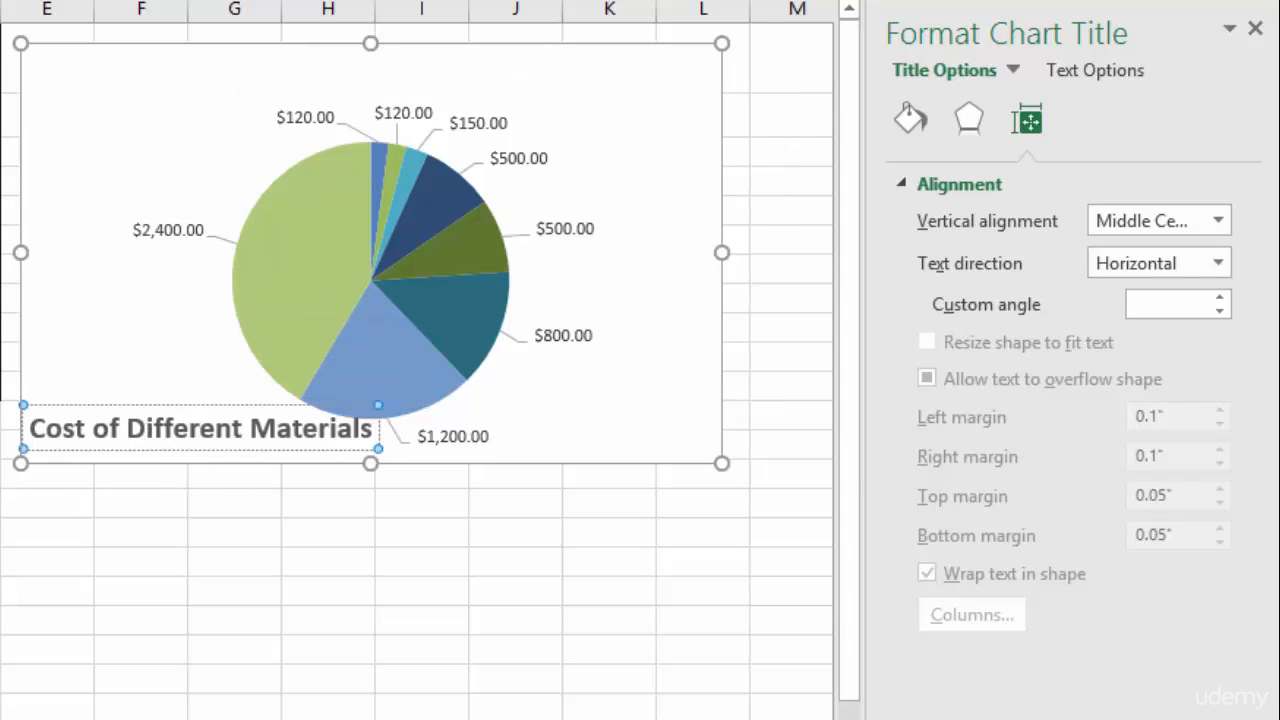
key(Return)
- Left-align both lines of the chart title text
drag(157, 405, 318, 444)
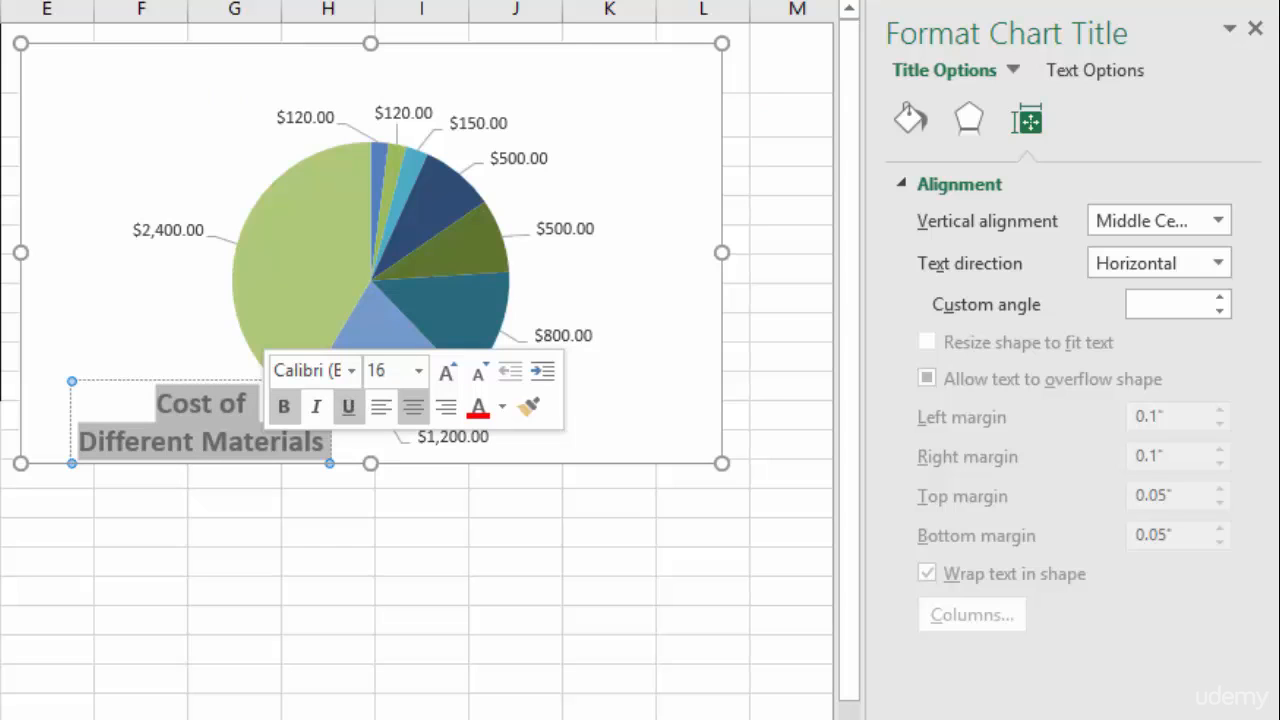
click(381, 406)
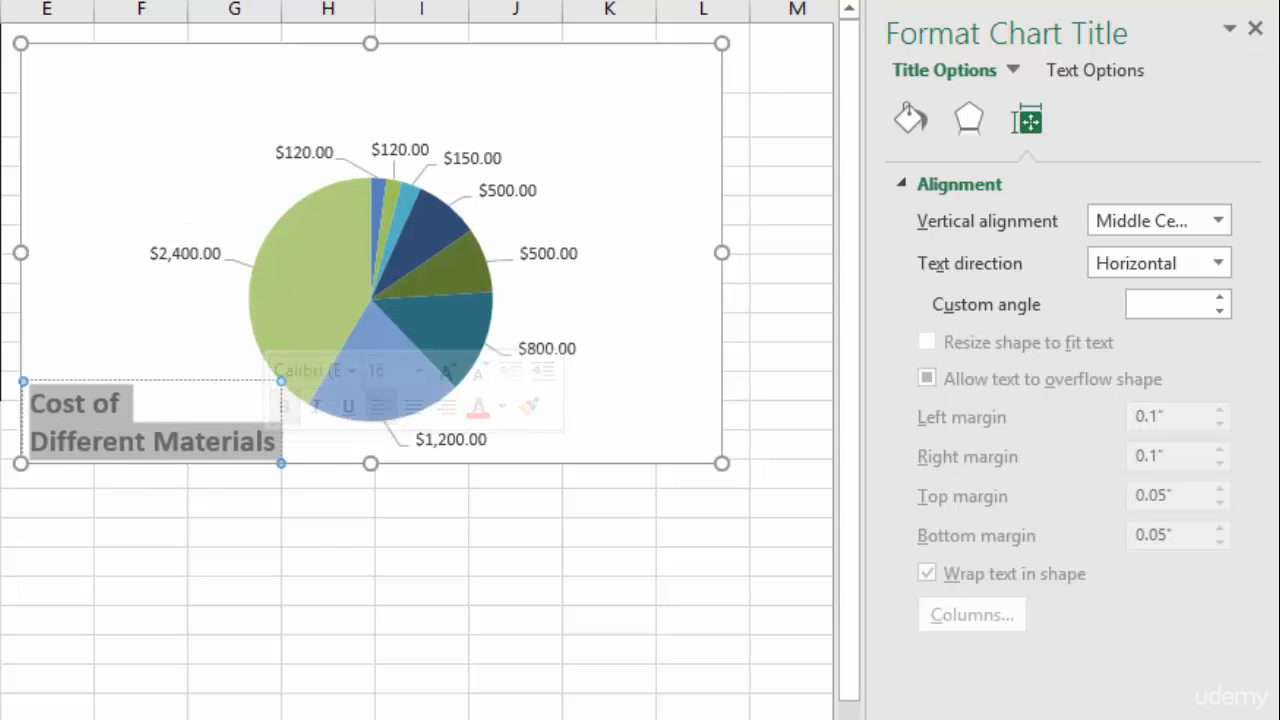
click(144, 335)
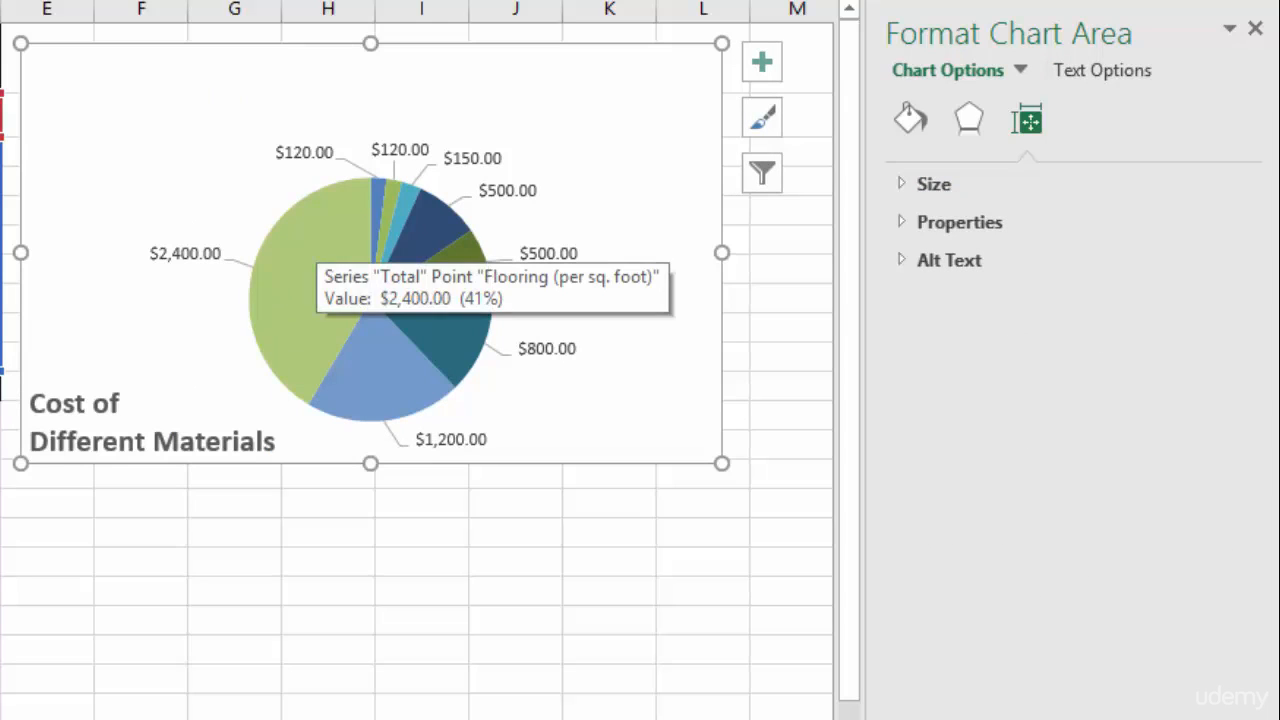
- Enlarge the plot area and move it upward within the chart
click(310, 250)
click(272, 208)
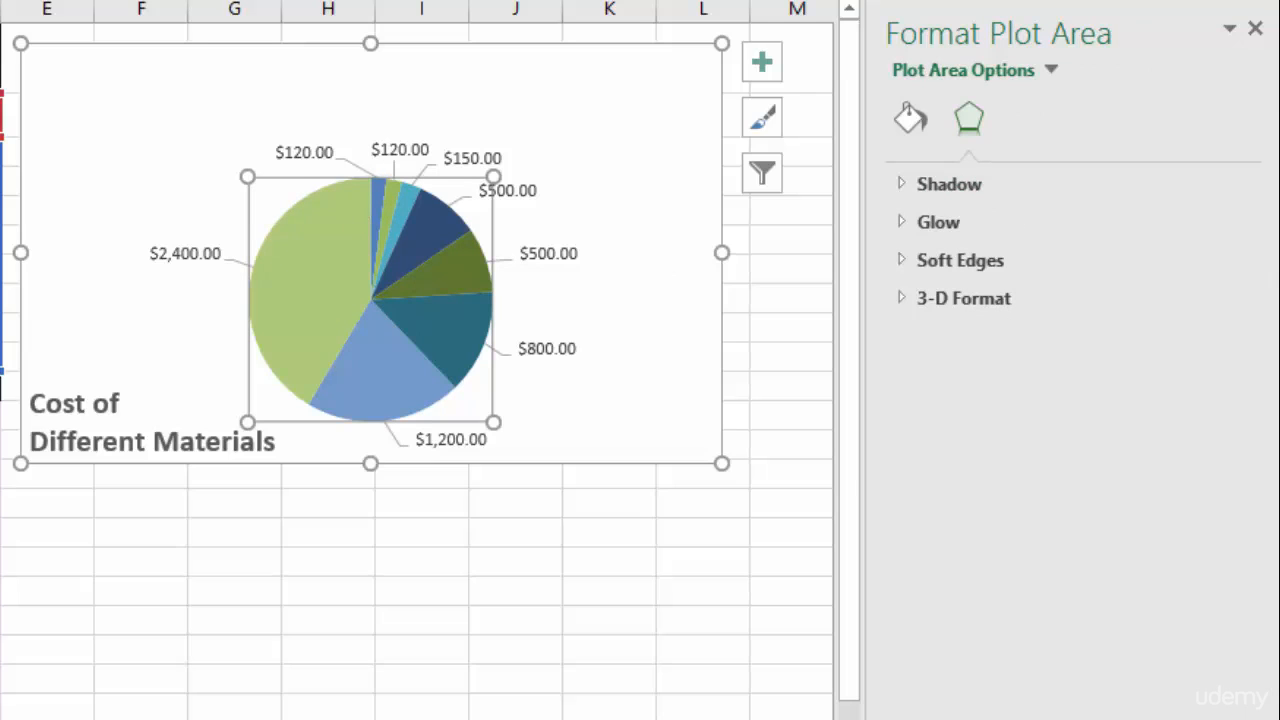
drag(248, 177, 206, 135)
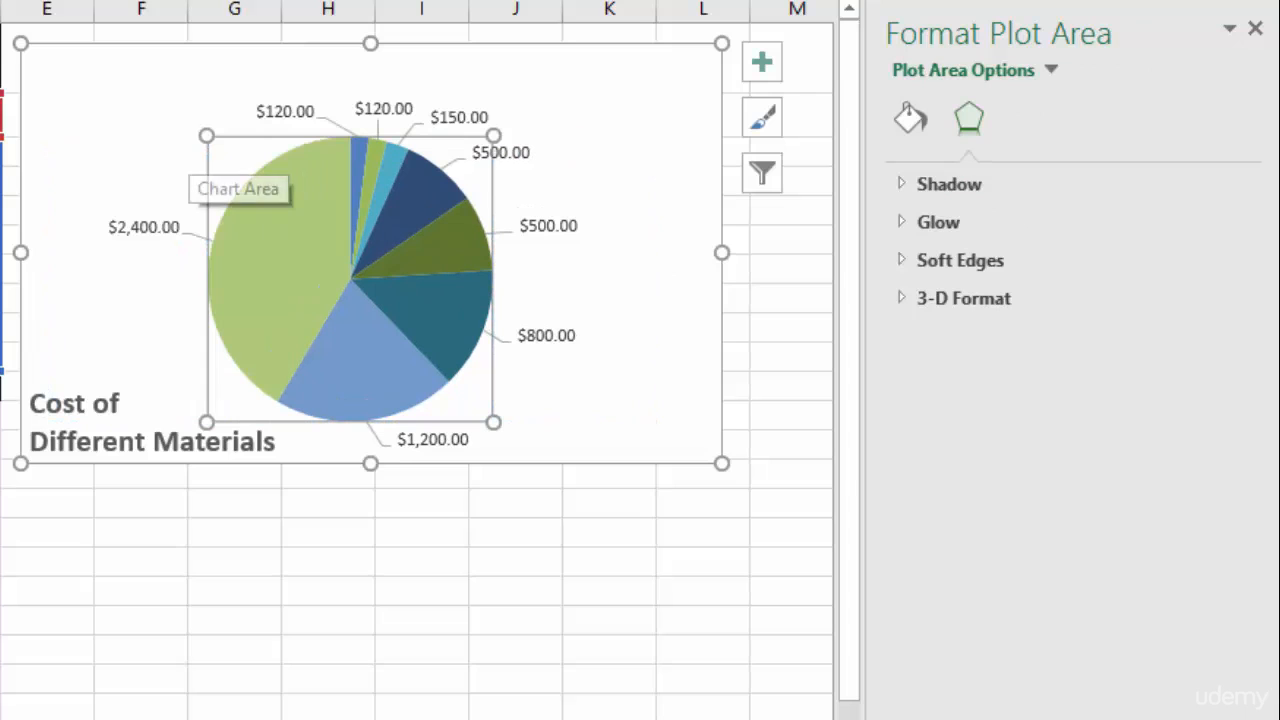
mouse_move(222, 158)
mouse_down()
mouse_move(222, 115)
mouse_move(222, 133)
mouse_up()
click(190, 120)
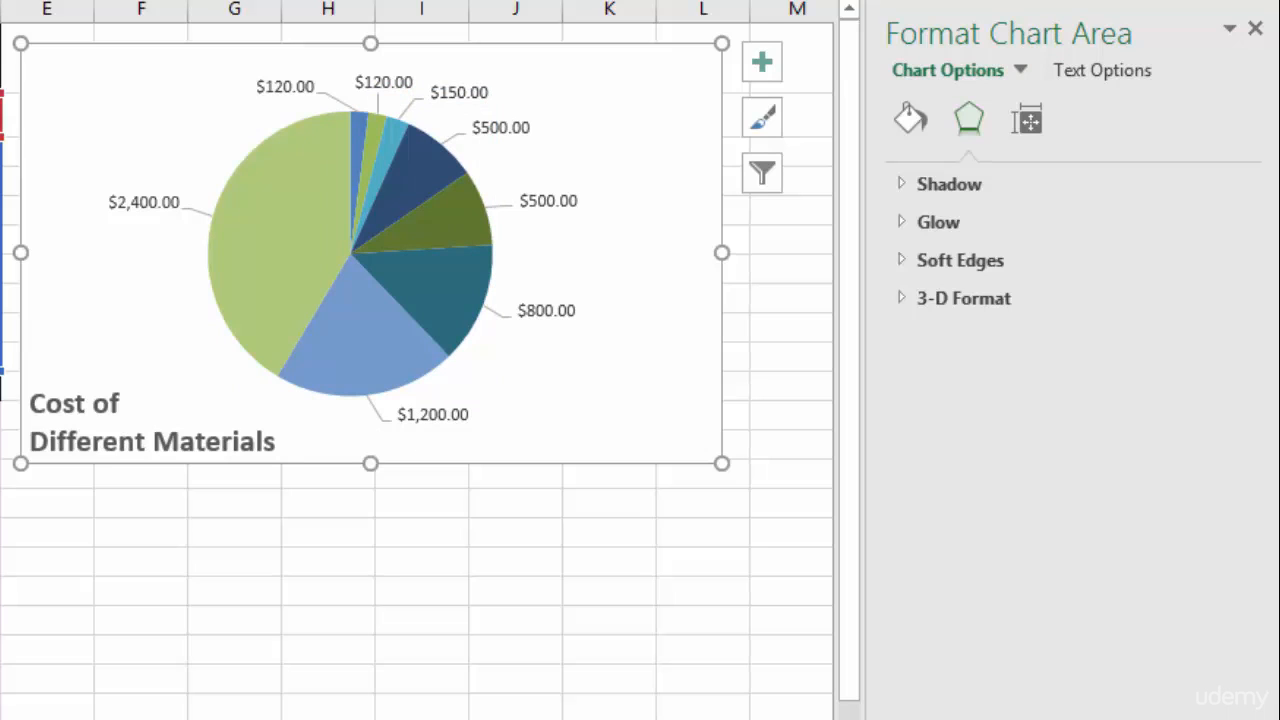
- Nudge the chart title slightly up and to the right, then deselect the chart
click(68, 412)
drag(110, 381, 129, 366)
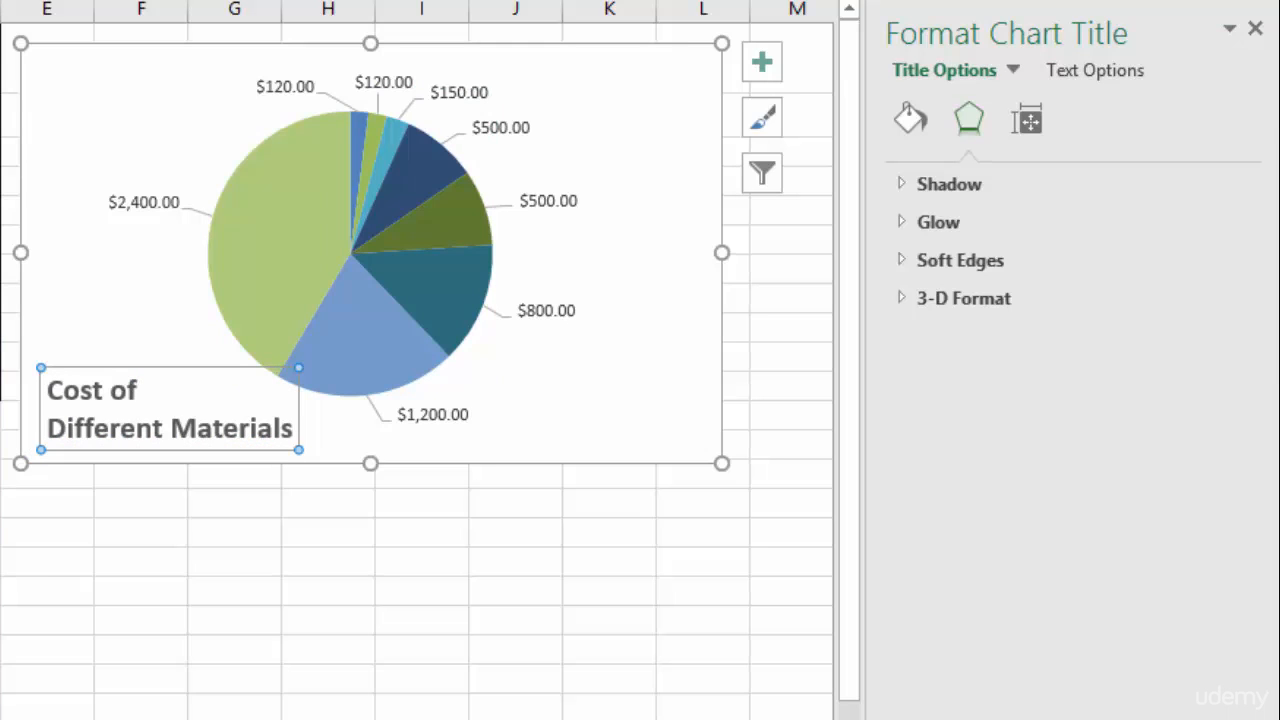
click(609, 503)
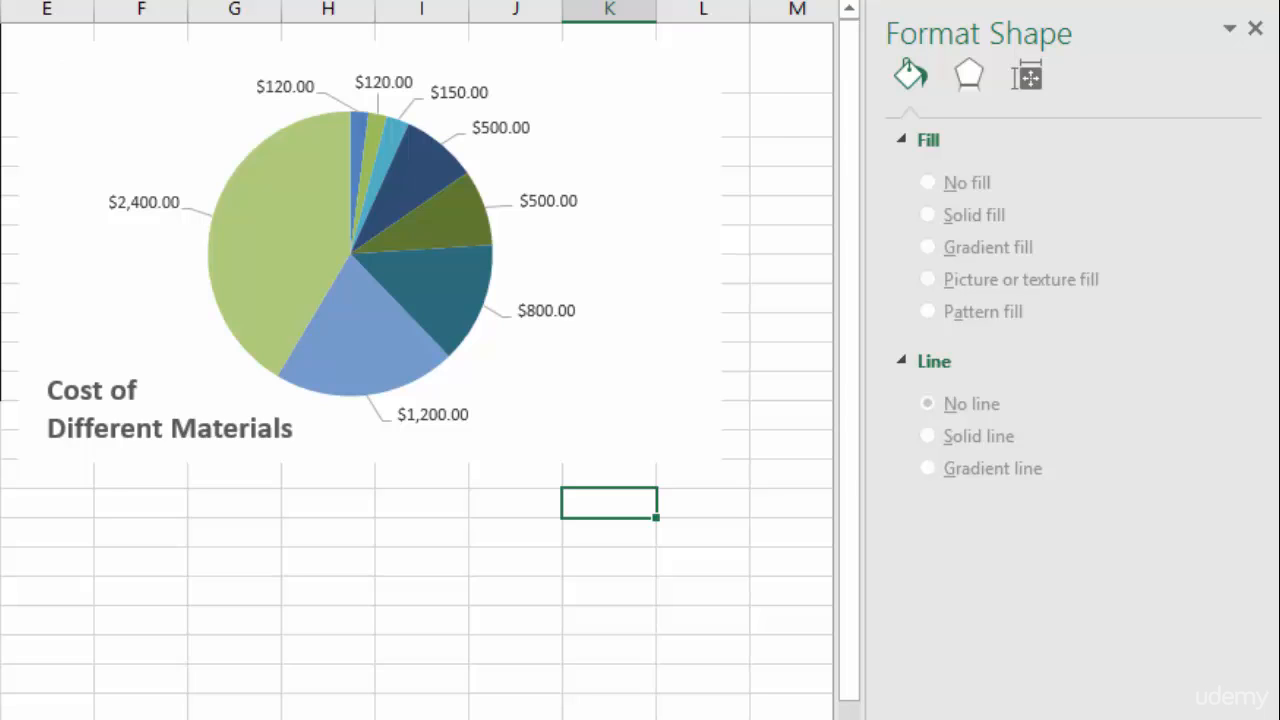
- Set the pie chart's data labels to show category name and percentage instead of the value
click(546, 311)
click(546, 311)
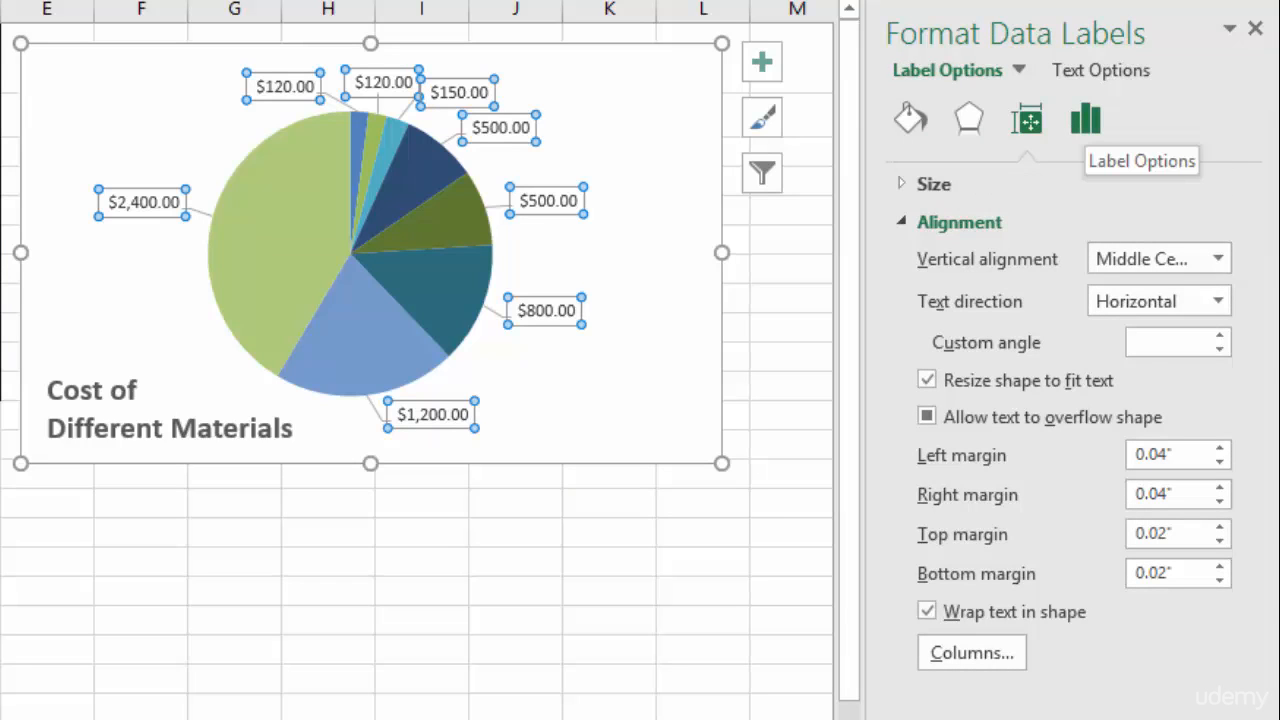
click(1085, 119)
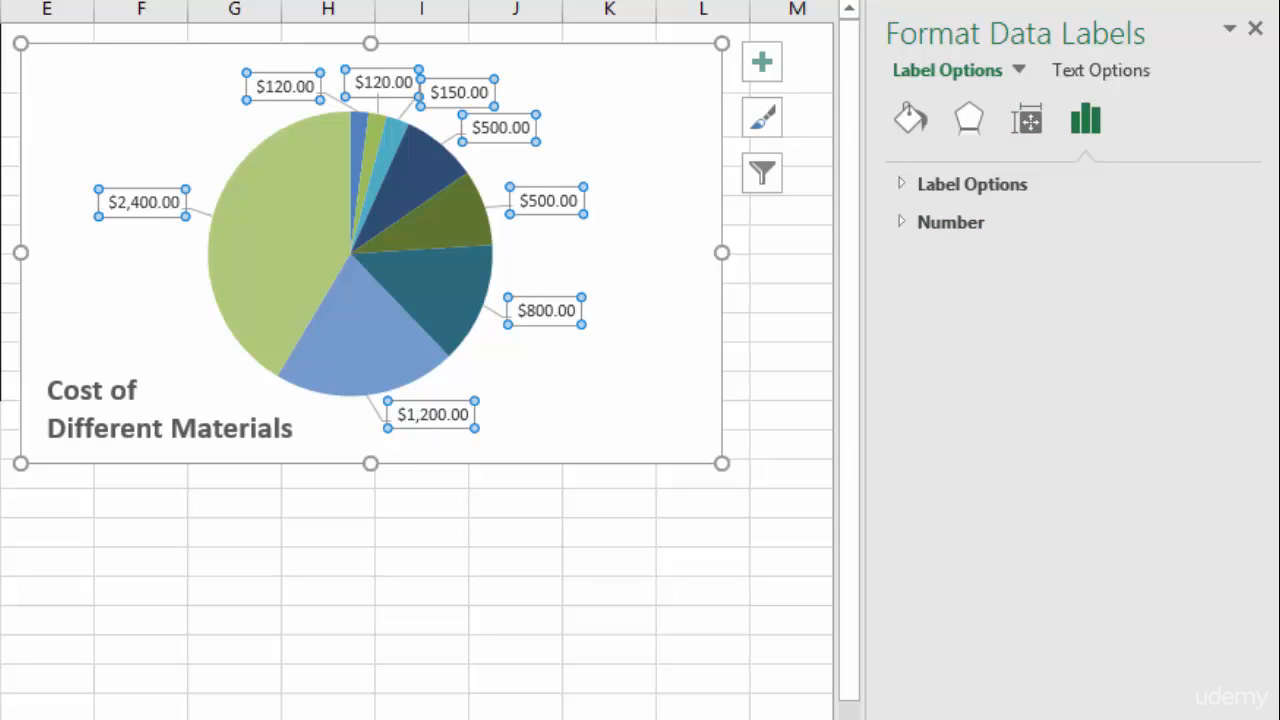
click(972, 184)
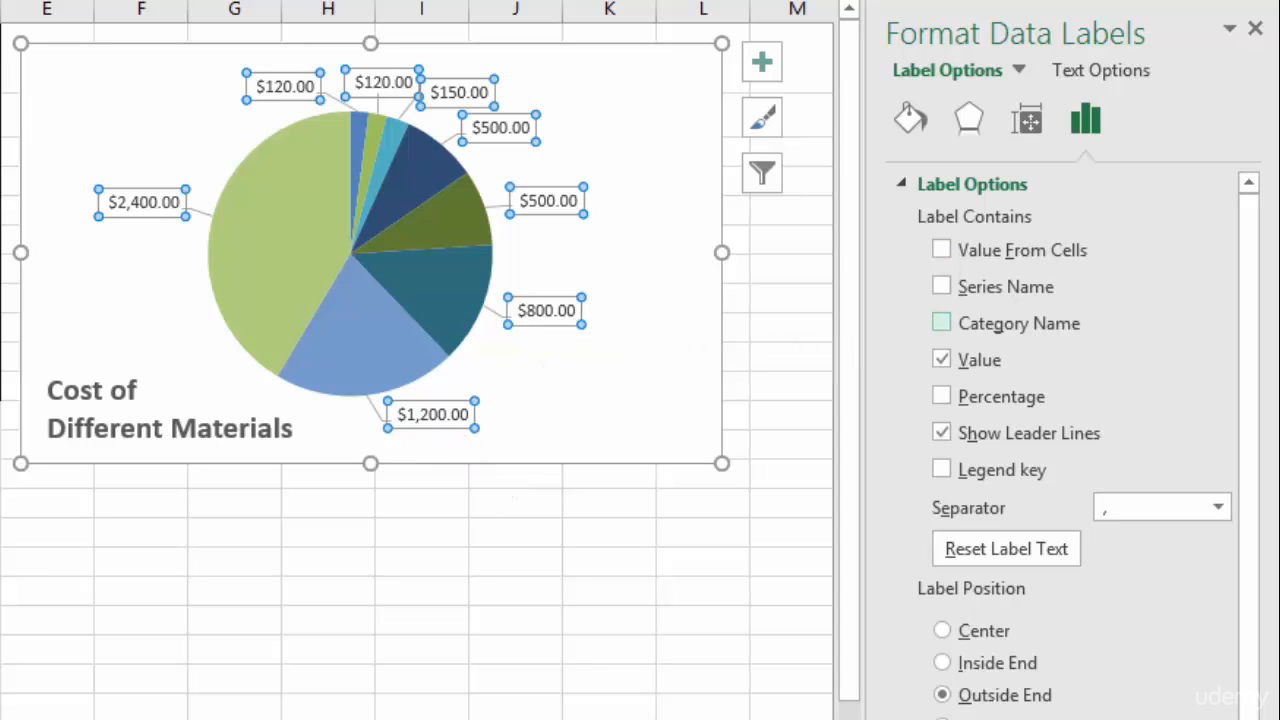
click(941, 322)
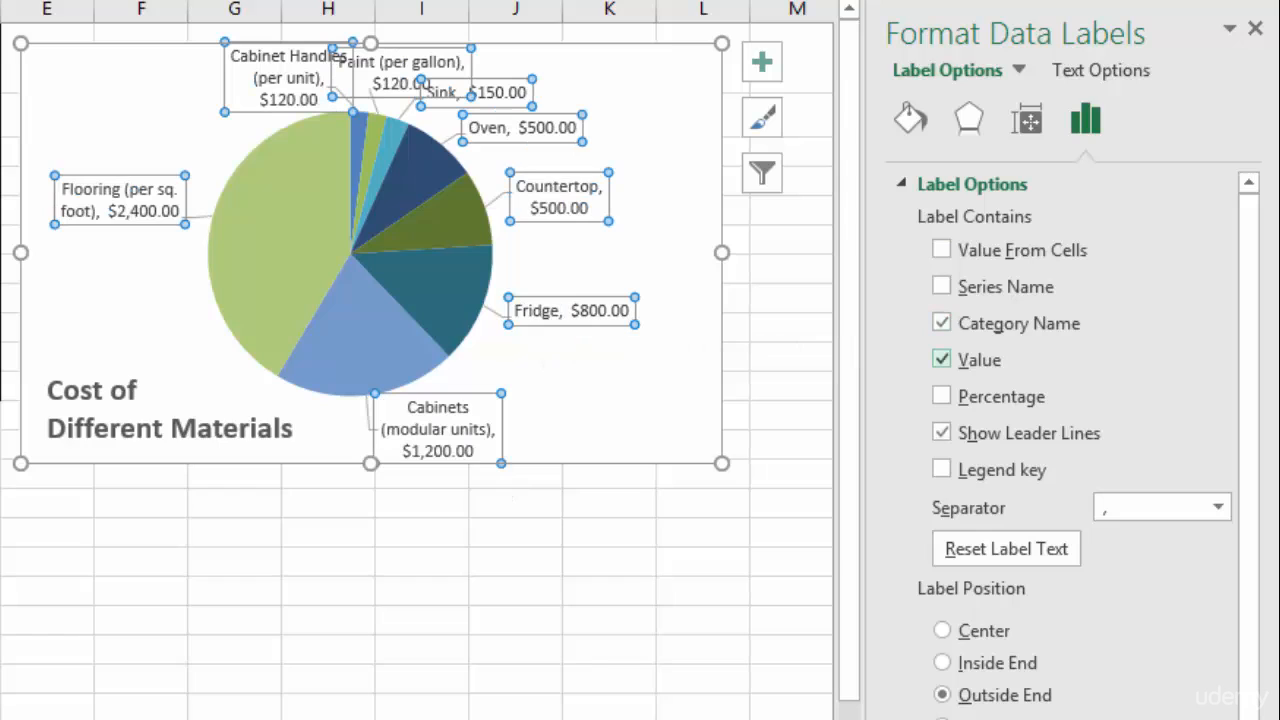
click(941, 359)
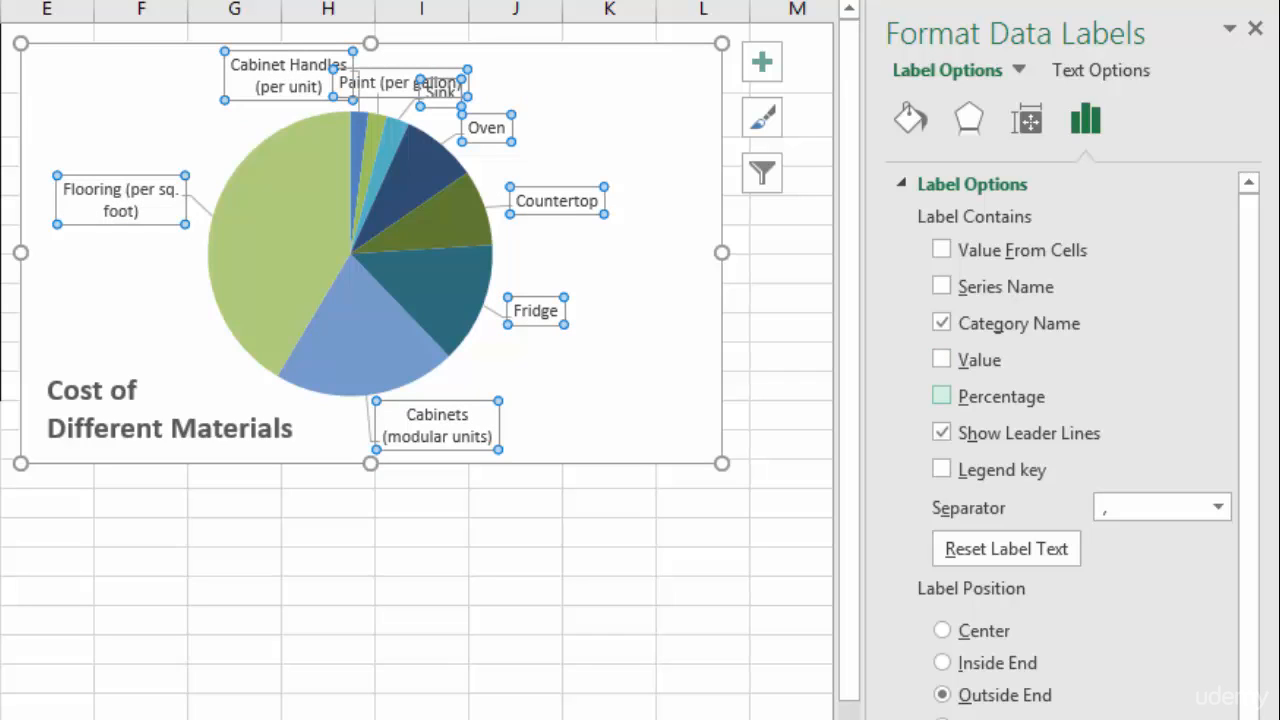
click(941, 396)
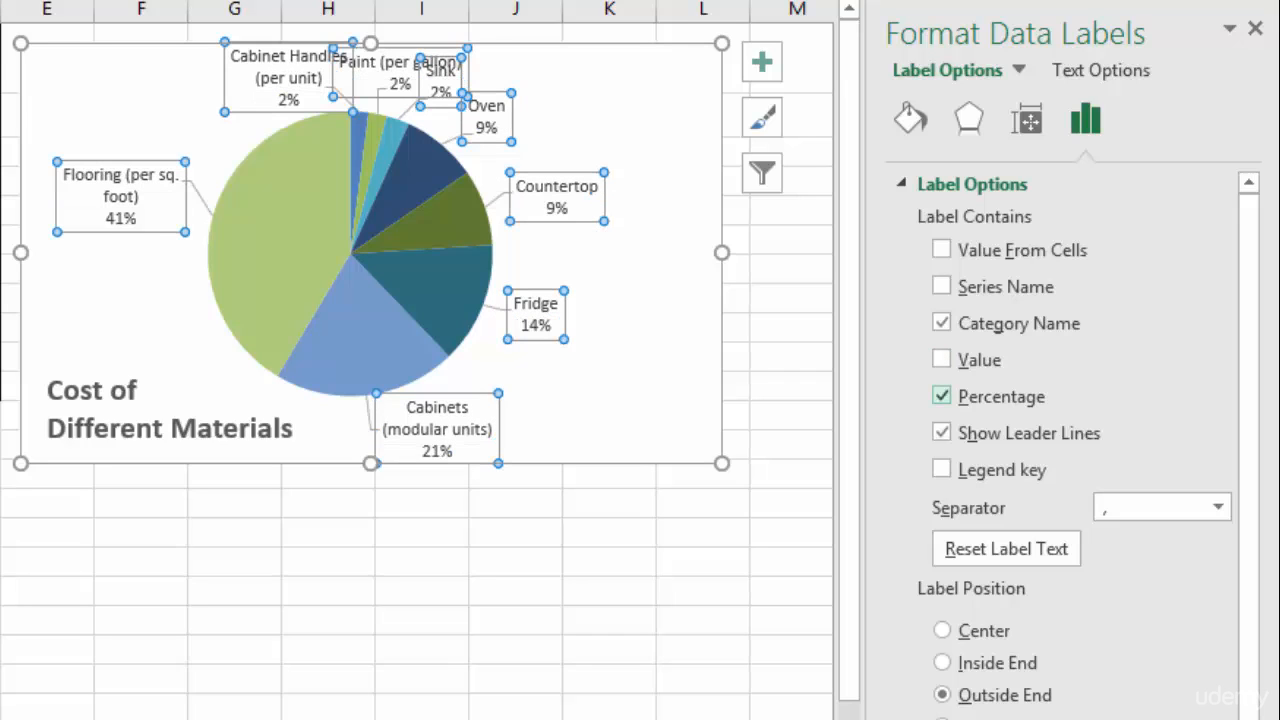
- Move the Cabinet Handles and Paint data labels slightly left to reduce their overlap
click(636, 366)
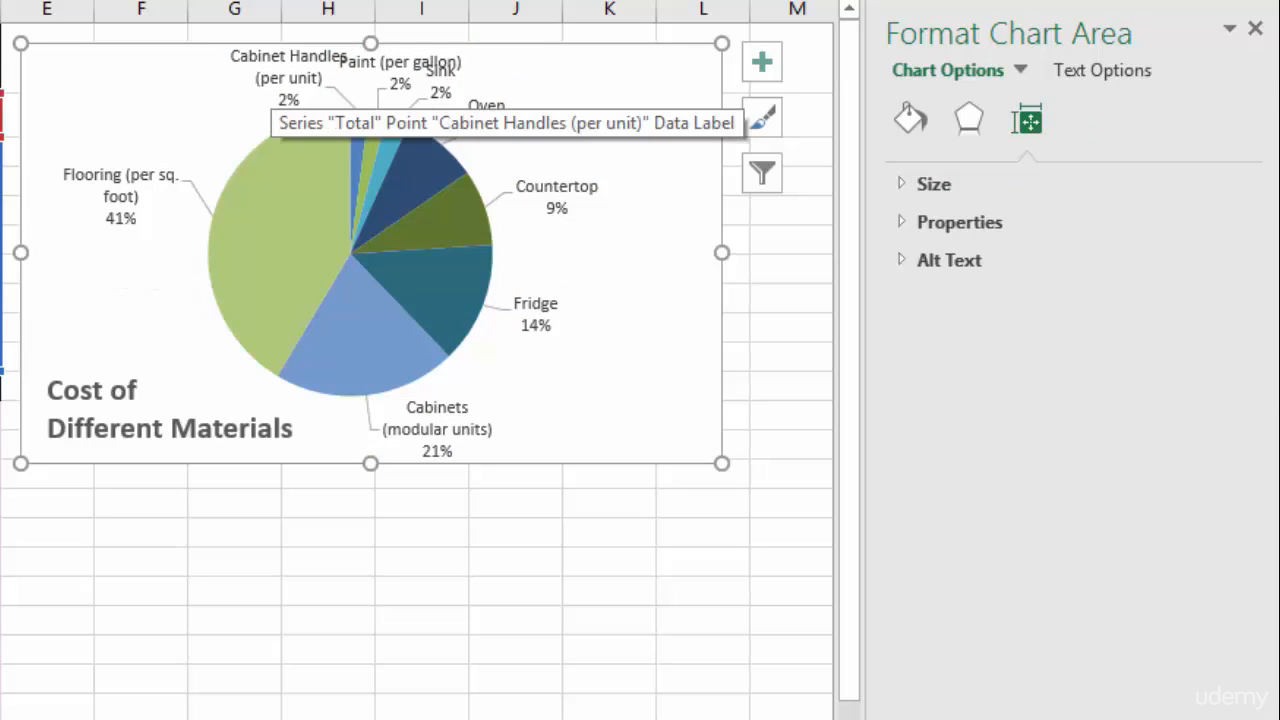
click(270, 80)
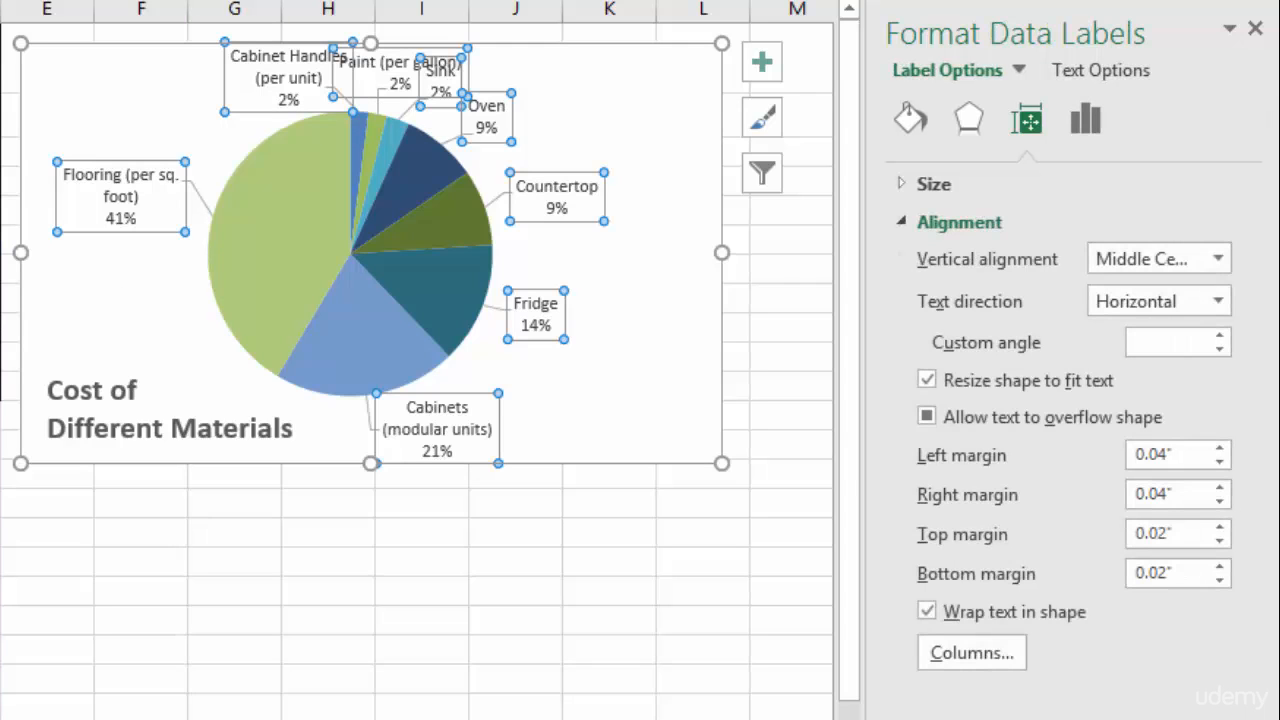
click(258, 99)
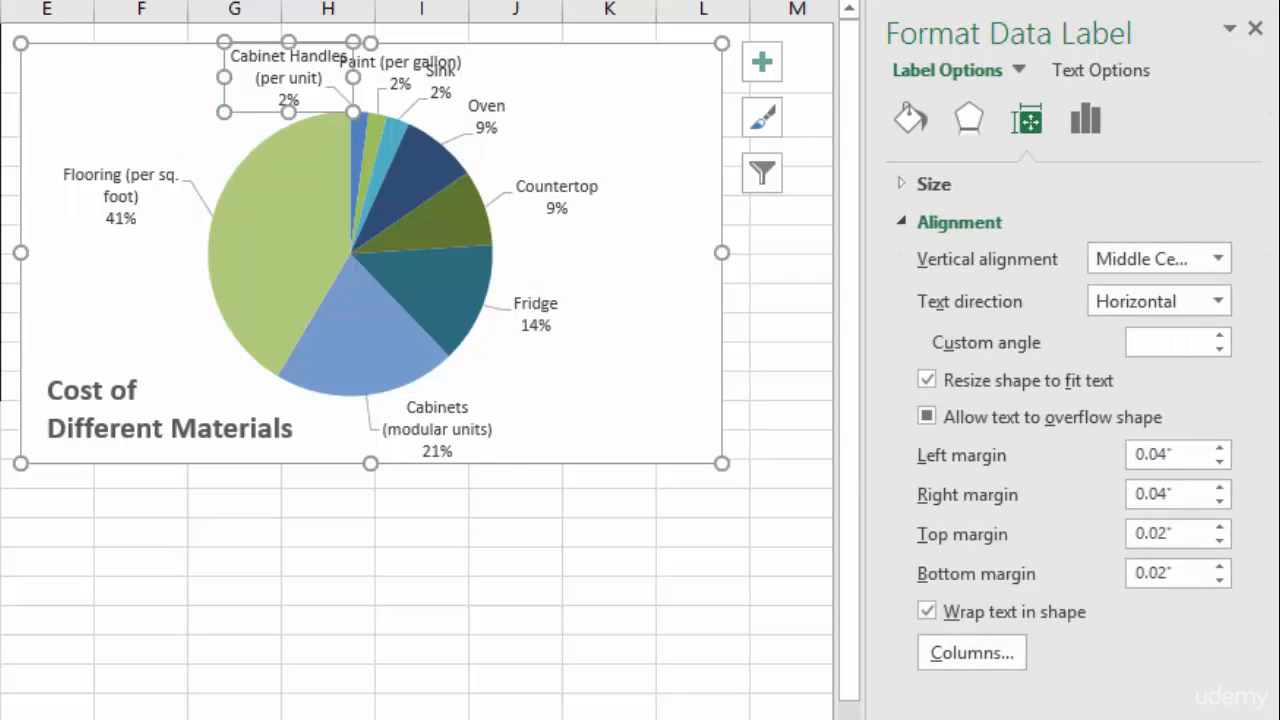
drag(258, 99, 203, 101)
click(379, 73)
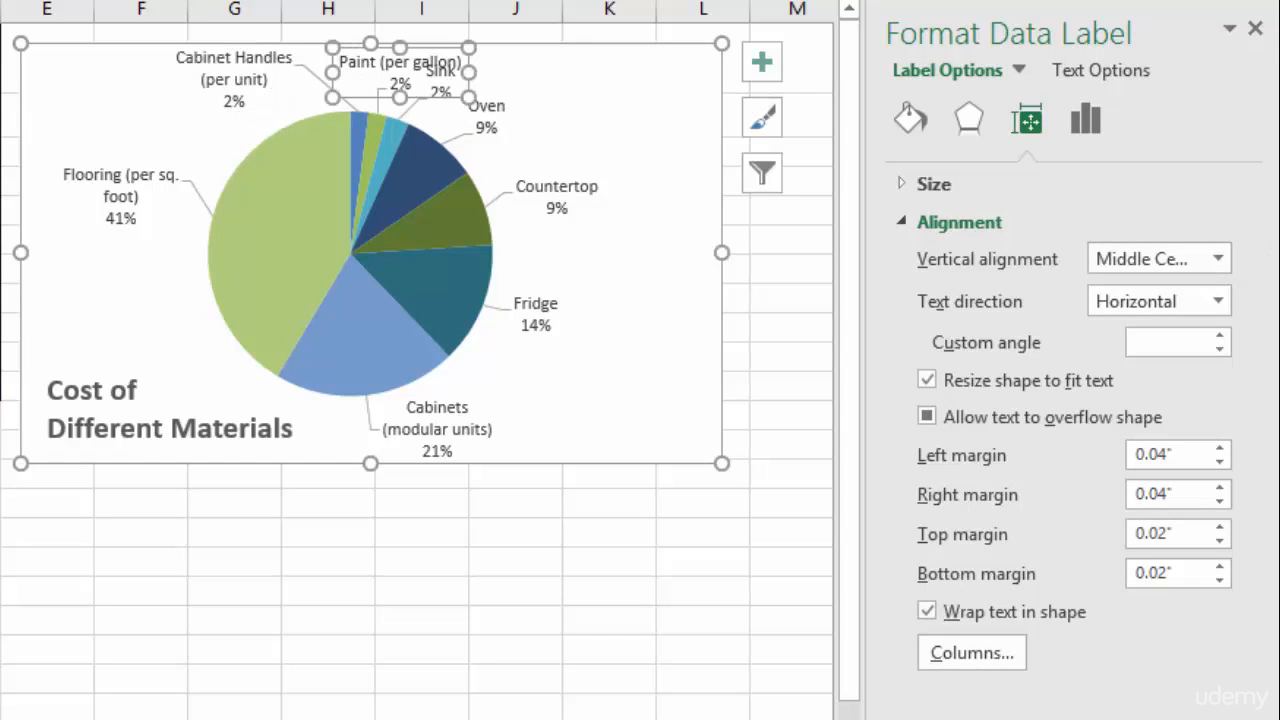
drag(379, 73, 350, 73)
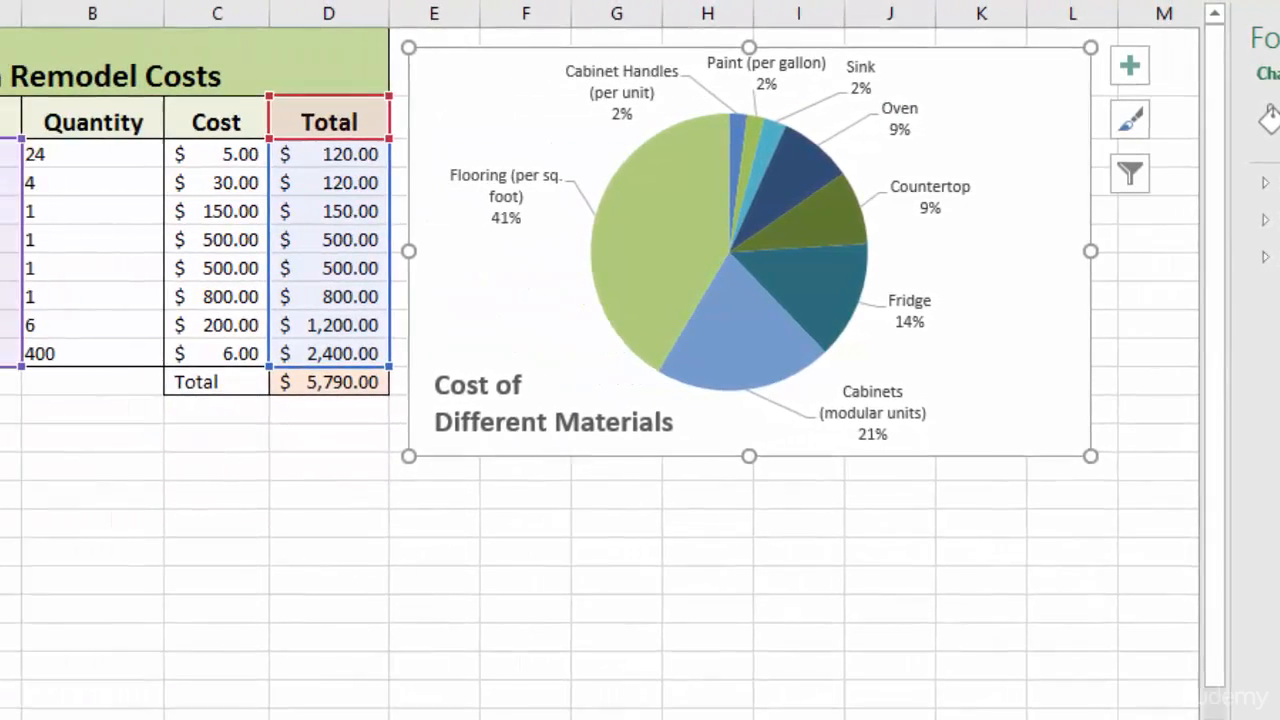
- Shorten the Cabinet Handles material name in the table to 'Cabinet Handles'
double_click(236, 154)
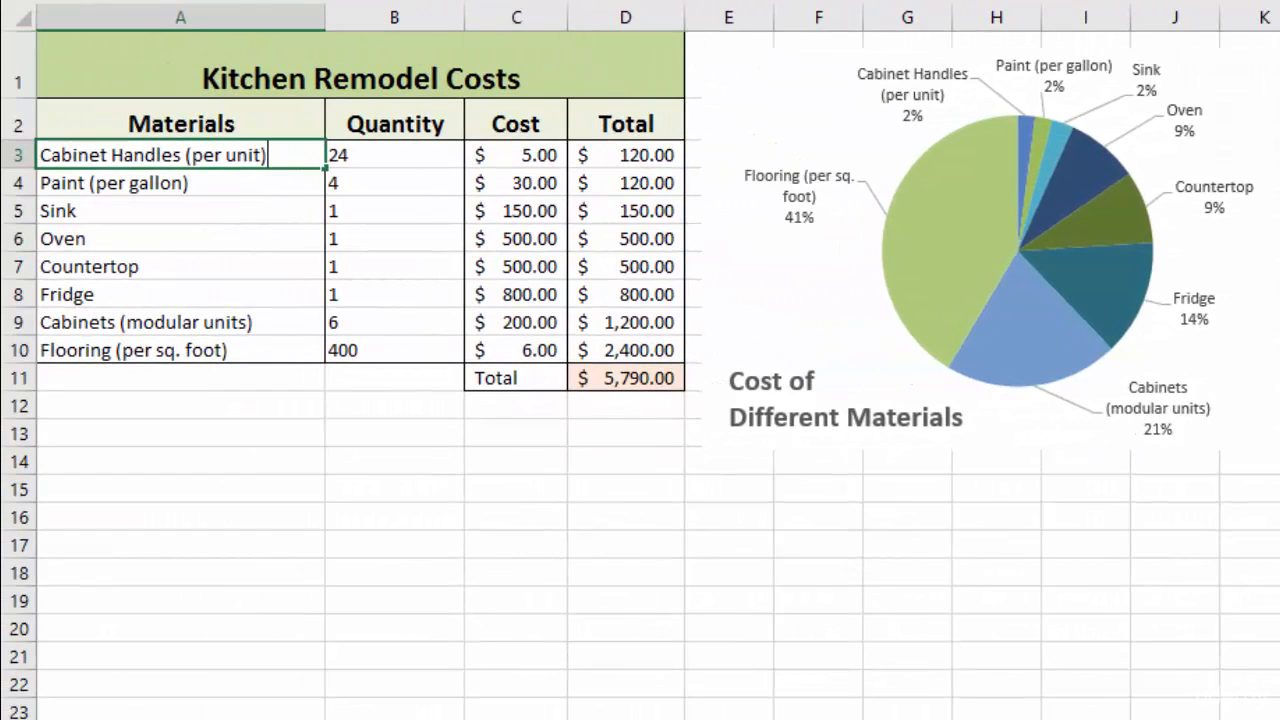
key(BackSpace)
key(BackSpace)
key(BackSpace)
key(BackSpace)
key(BackSpace)
key(BackSpace)
key(BackSpace)
key(BackSpace)
key(BackSpace)
key(BackSpace)
key(BackSpace)
key(Return)
- Shorten the Paint and Cabinets material names by deleting their parenthetical notes
key(F2)
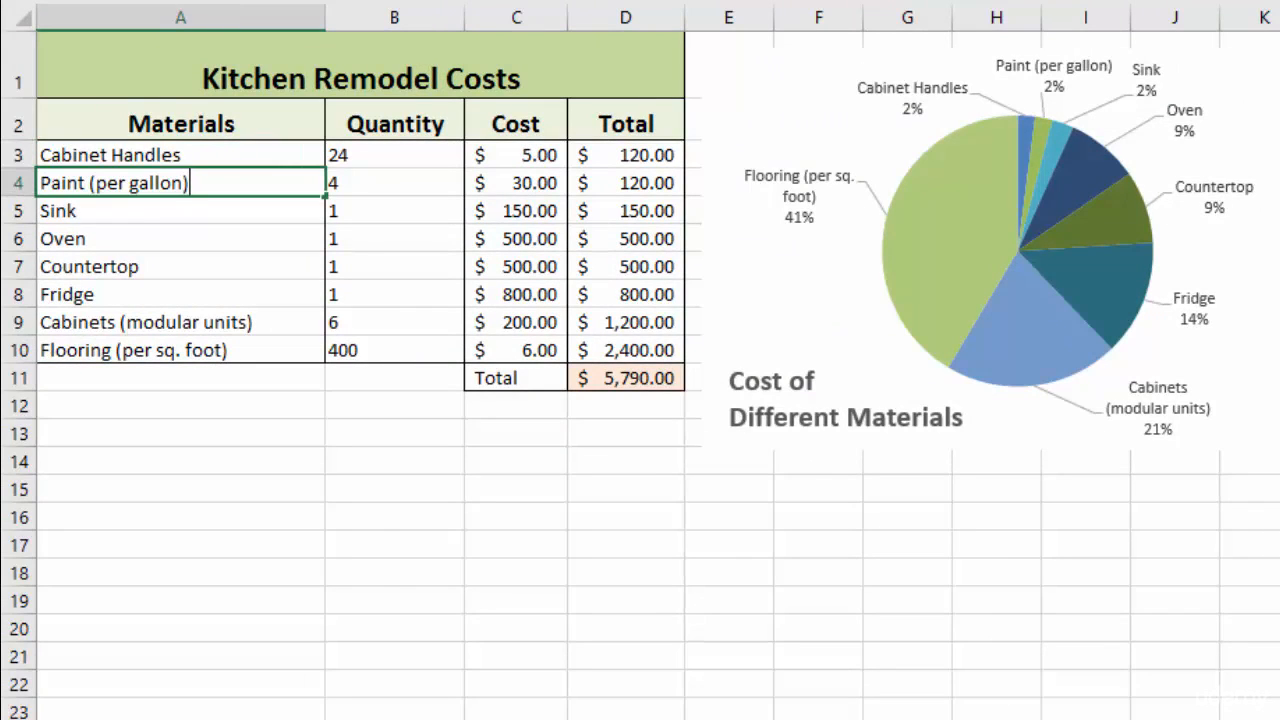
key(BackSpace)
key(BackSpace)
key(BackSpace)
key(BackSpace)
key(BackSpace)
key(BackSpace)
key(BackSpace)
key(BackSpace)
key(BackSpace)
key(BackSpace)
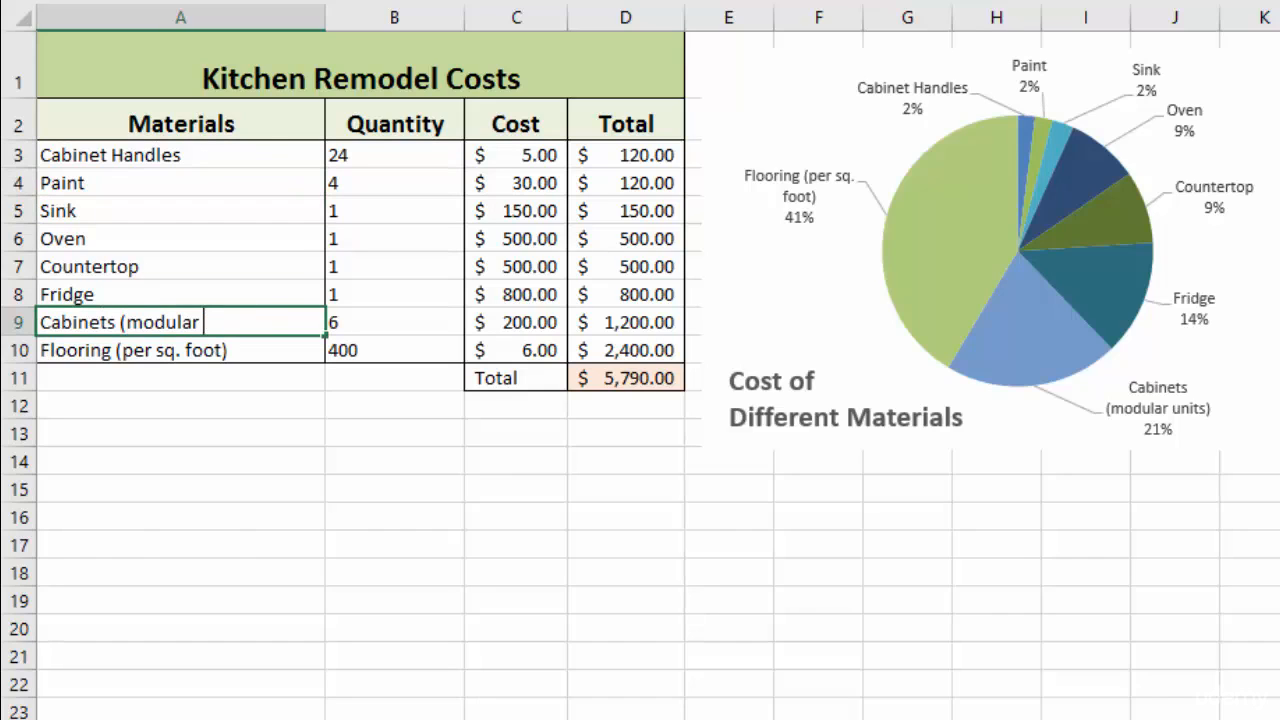
key(BackSpace)
key(BackSpace)
key(BackSpace)
key(BackSpace)
key(BackSpace)
key(BackSpace)
key(BackSpace)
key(BackSpace)
key(BackSpace)
key(Return)
- Delete '(per sq. foot)' from the Flooring material name, then deselect the cell
key(F2)
key(shift+Left)
key(shift+Left)
key(shift+Left)
key(shift+Left)
key(shift+Left)
key(shift+Left)
key(shift+Left)
key(shift+Left)
key(shift+Left)
key(shift+Left)
key(shift+Left)
key(shift+Left)
key(shift+Left)
key(shift+Left)
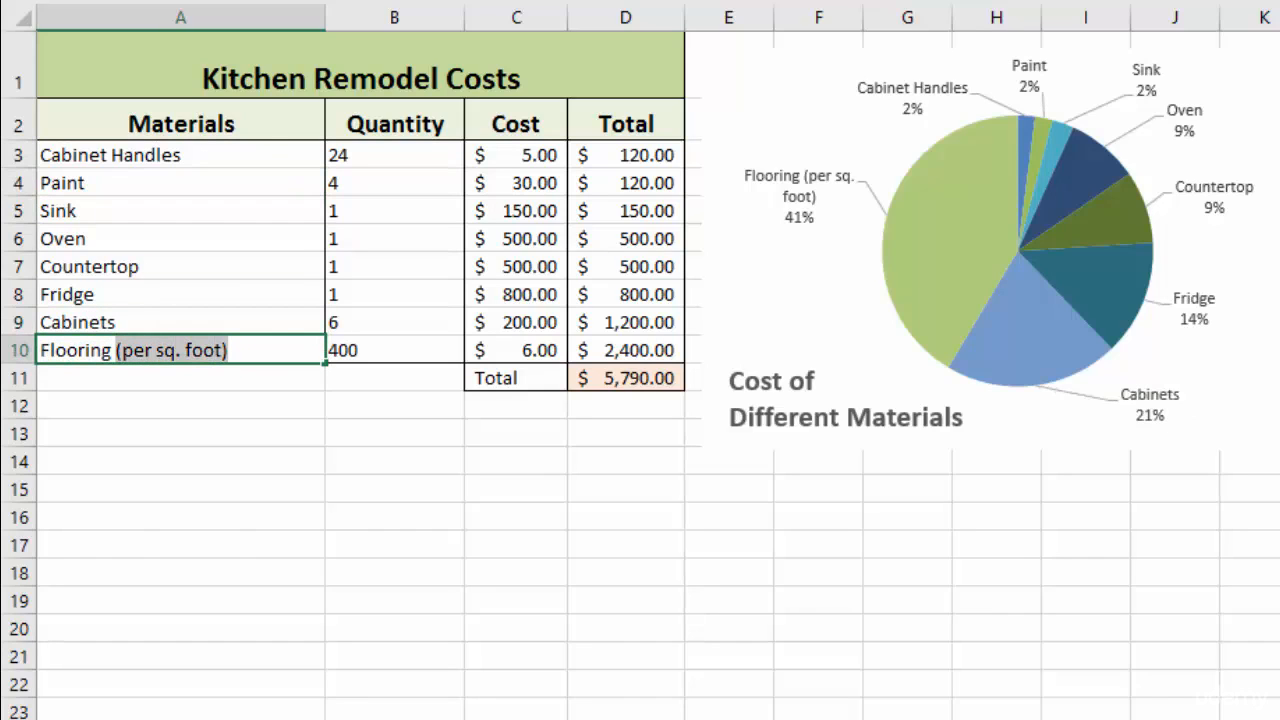
key(BackSpace)
click(626, 433)
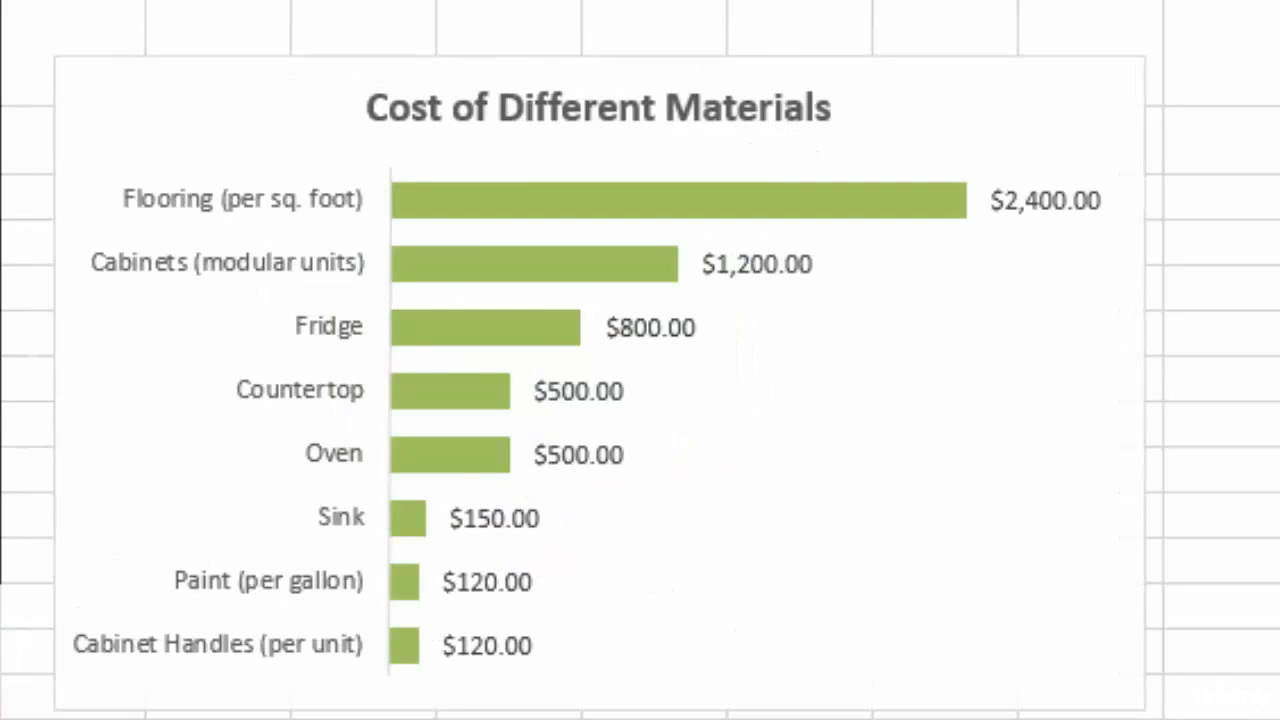
- Change the bar chart's type to Pie
click(190, 170)
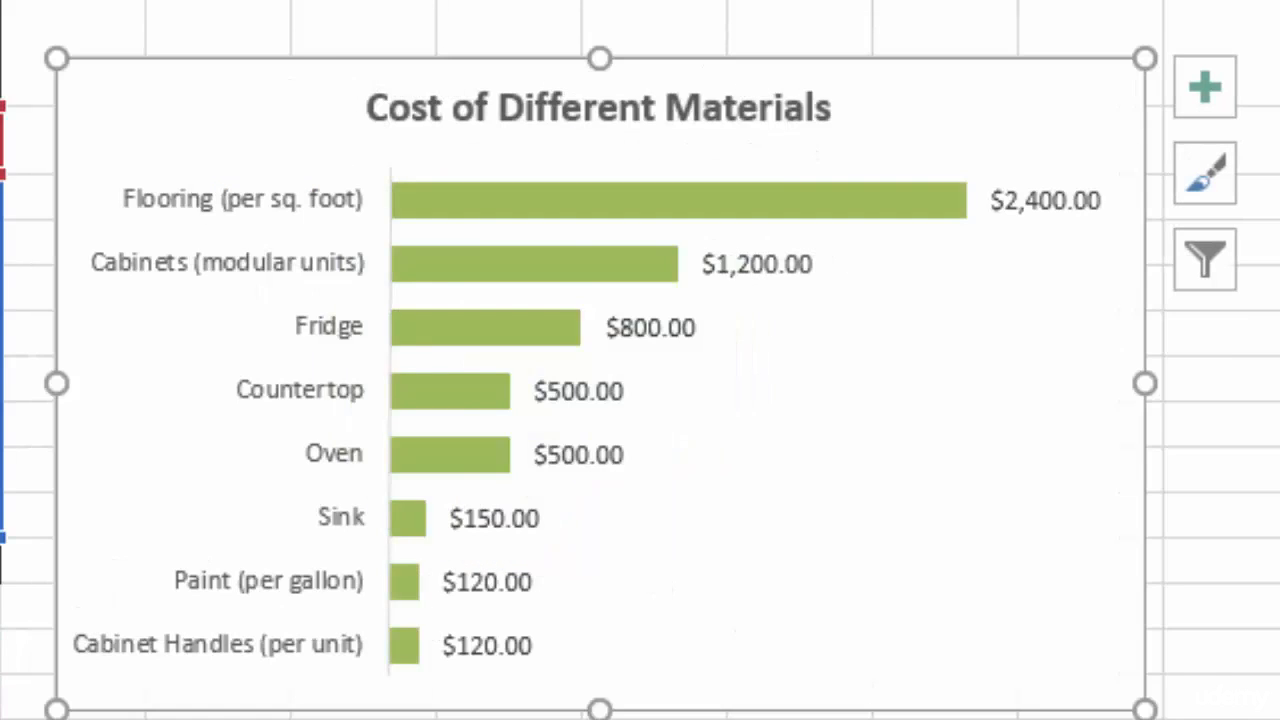
right_click(195, 127)
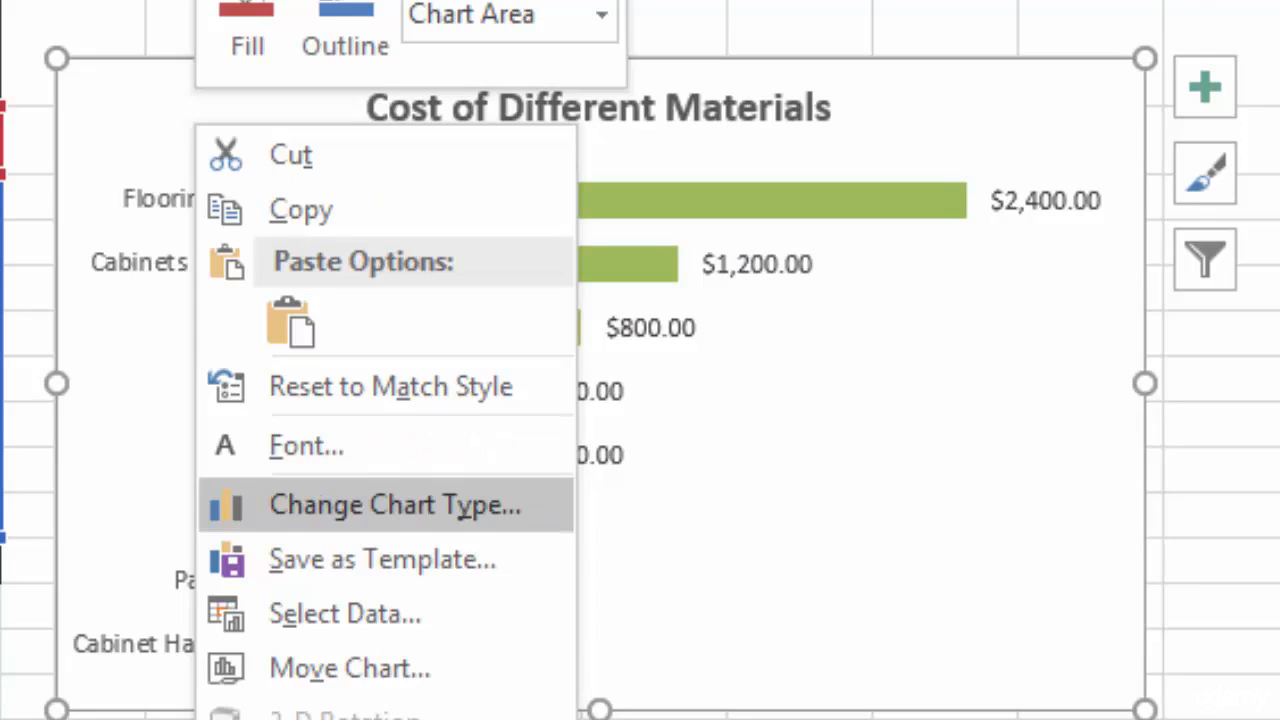
click(395, 505)
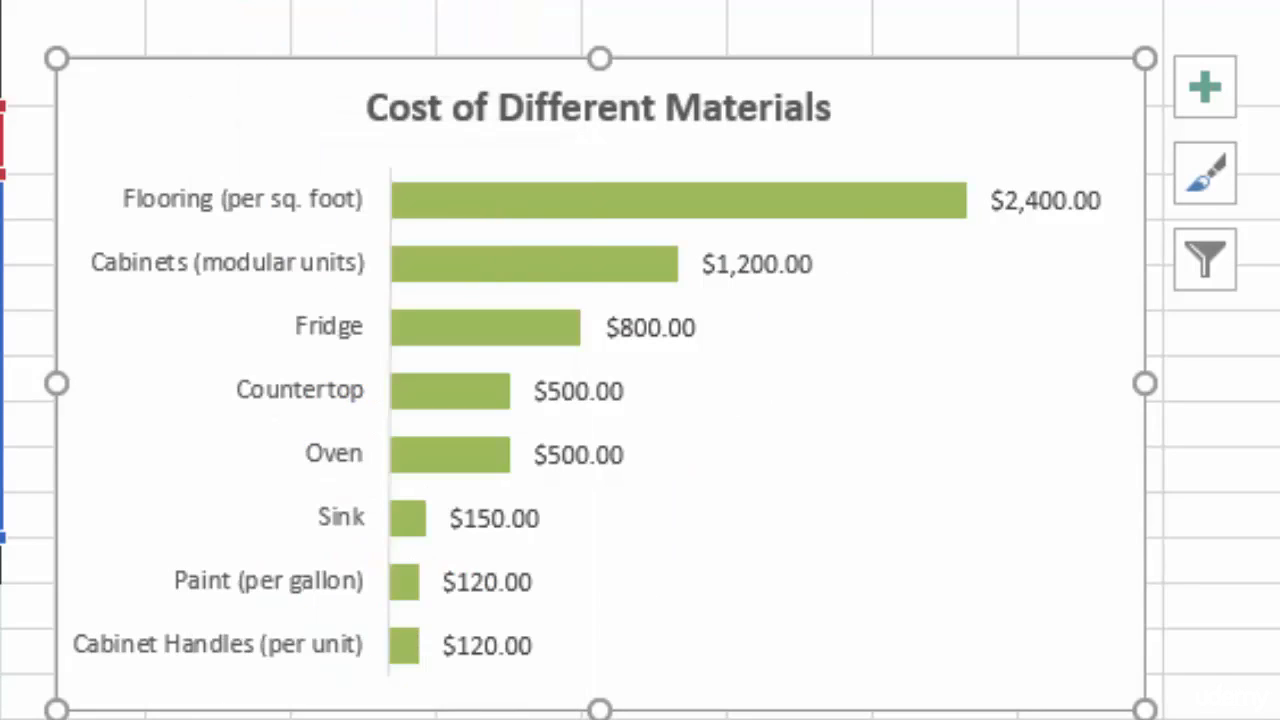
click(154, 189)
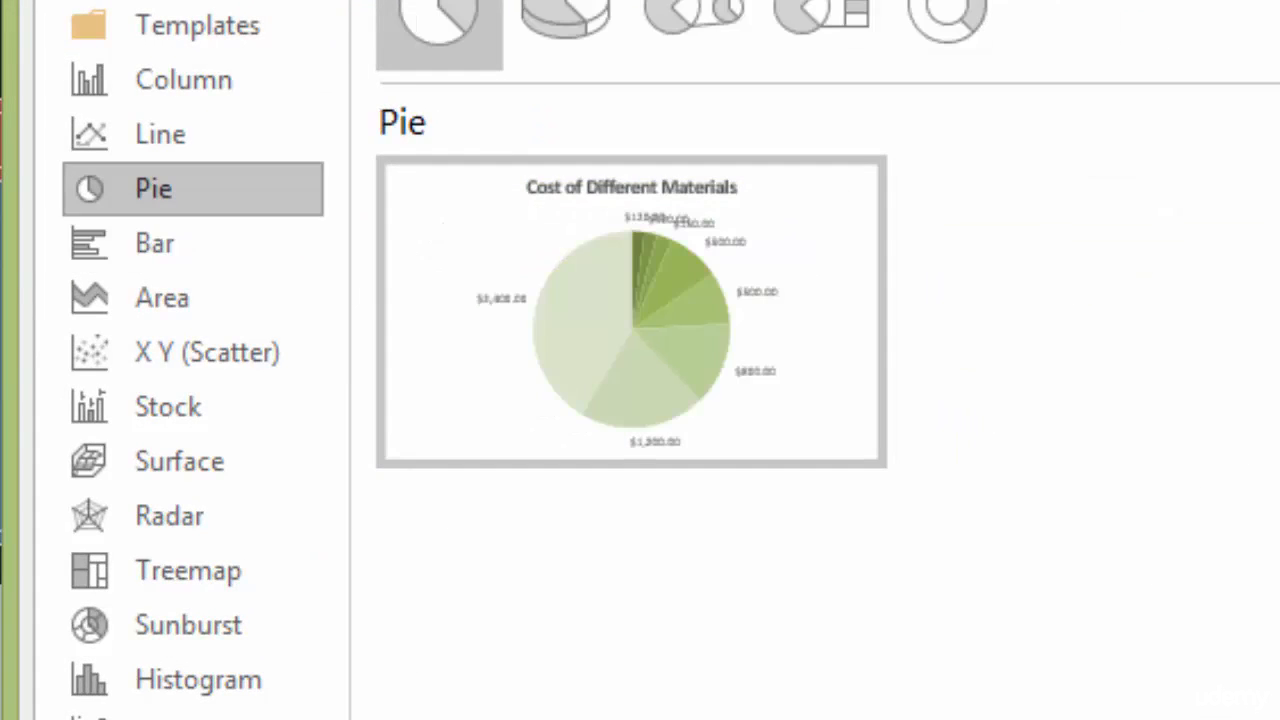
mouse_move(600, 320)
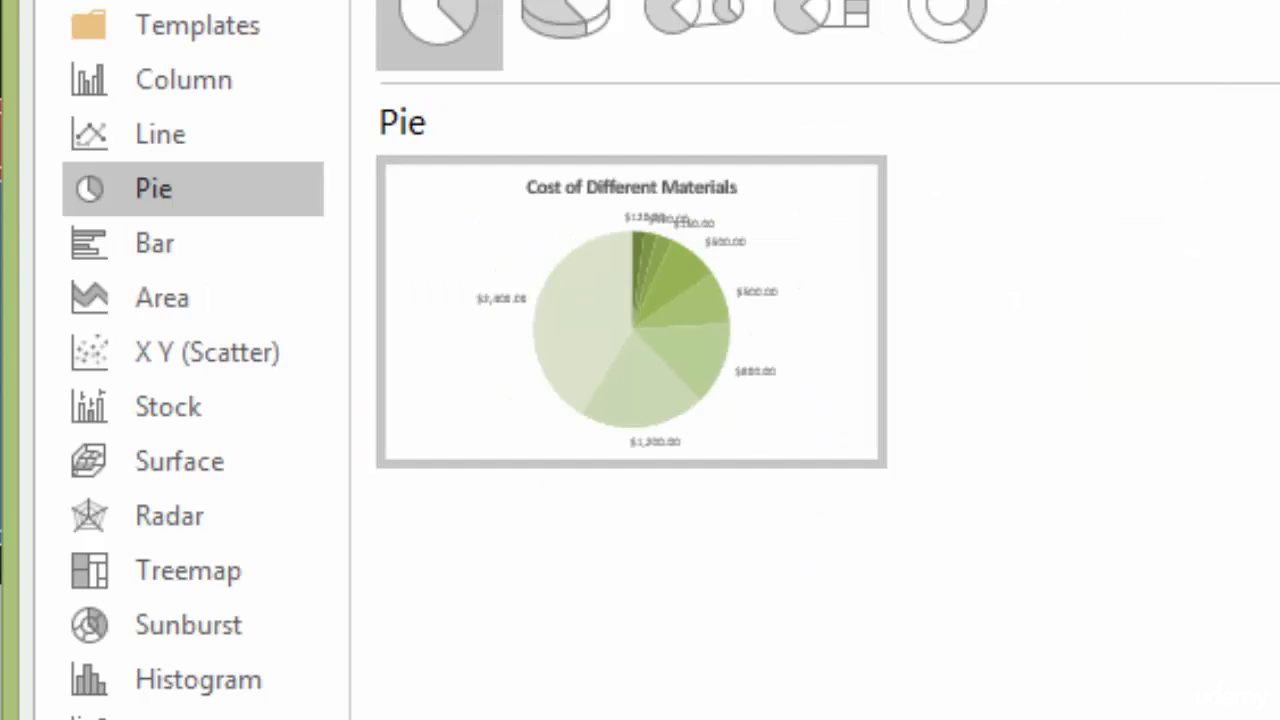
key(Return)
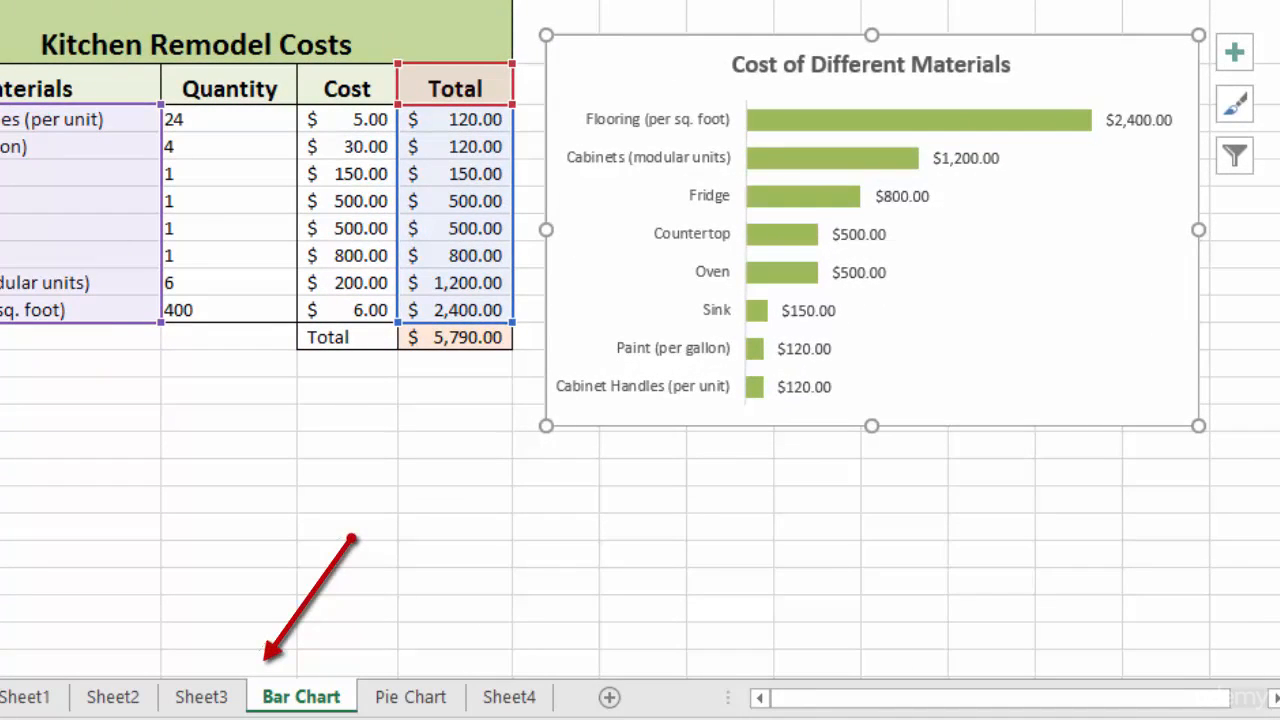
- Duplicate the Bar Chart worksheet and switch between the original and the copied sheet
drag(301, 697, 368, 697)
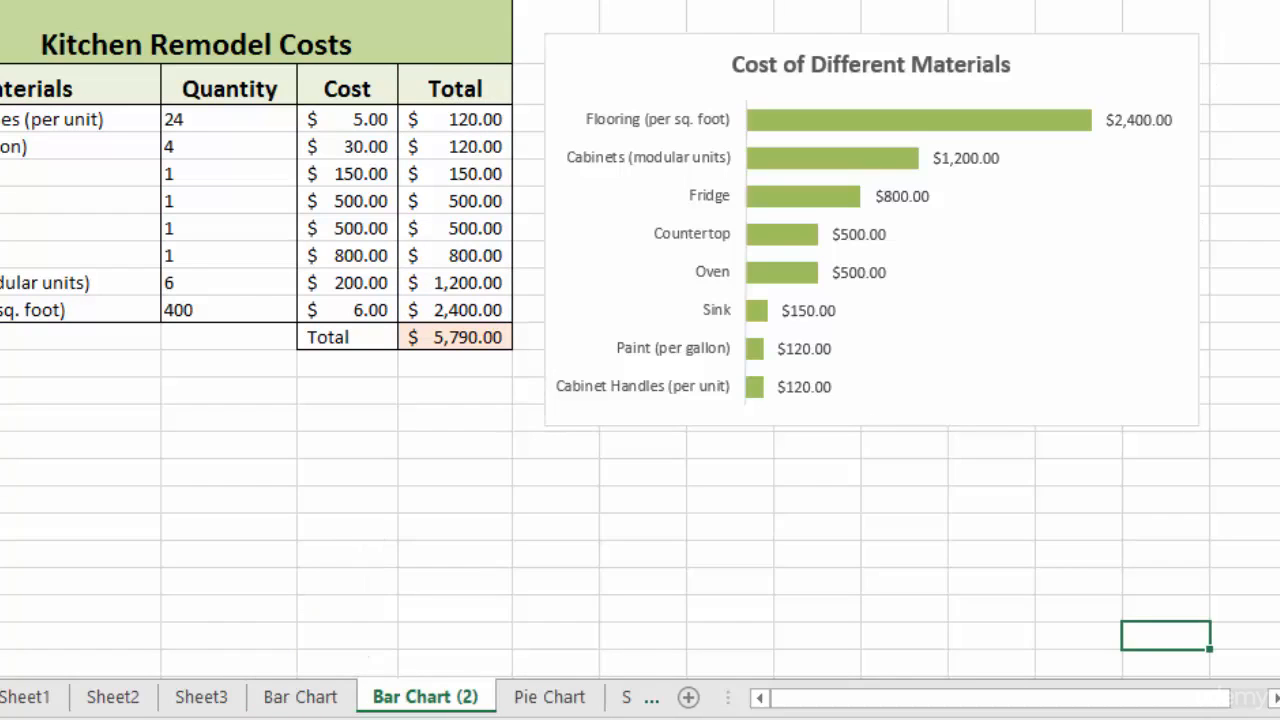
click(600, 290)
right_click(600, 290)
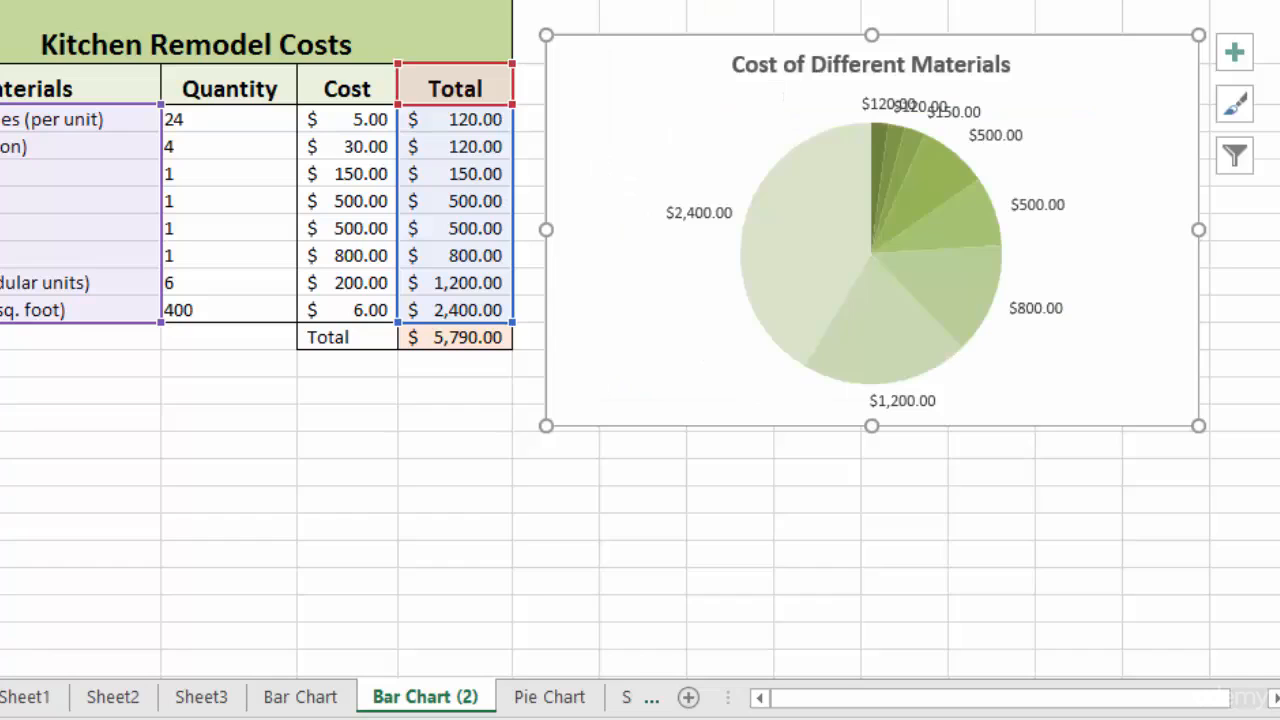
key(ctrl+Page_Up)
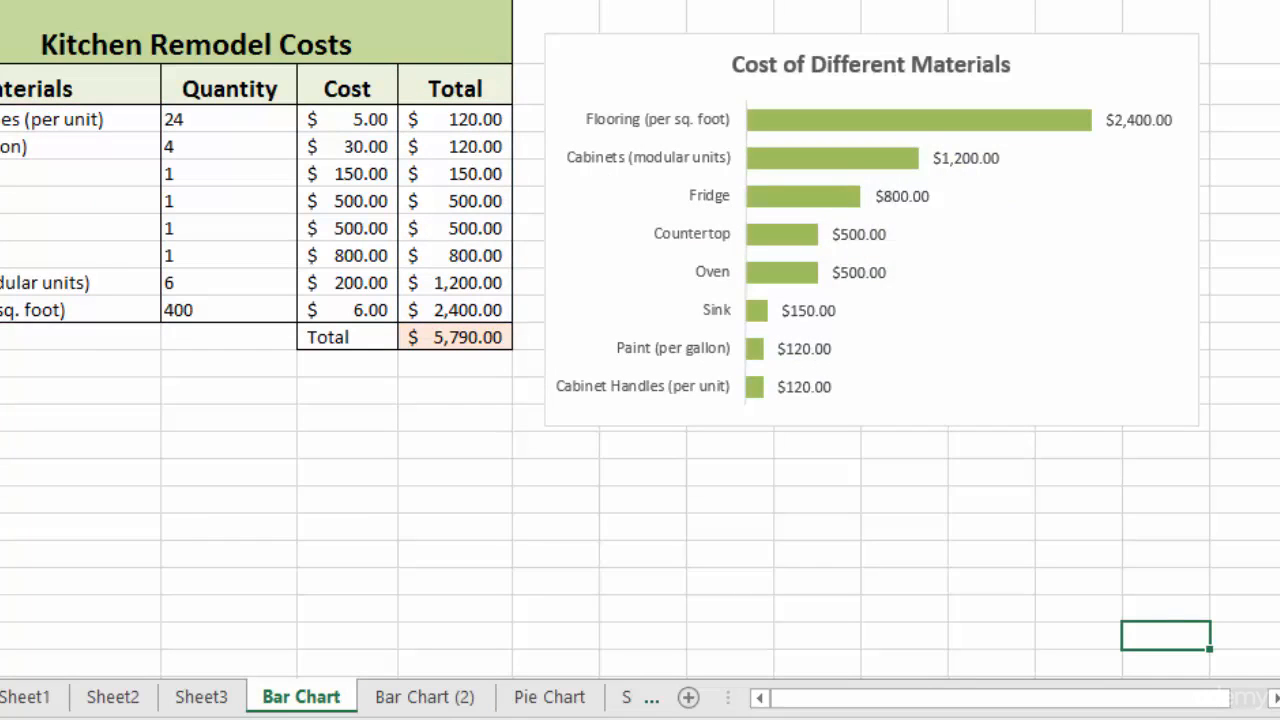
key(ctrl+Page_Down)
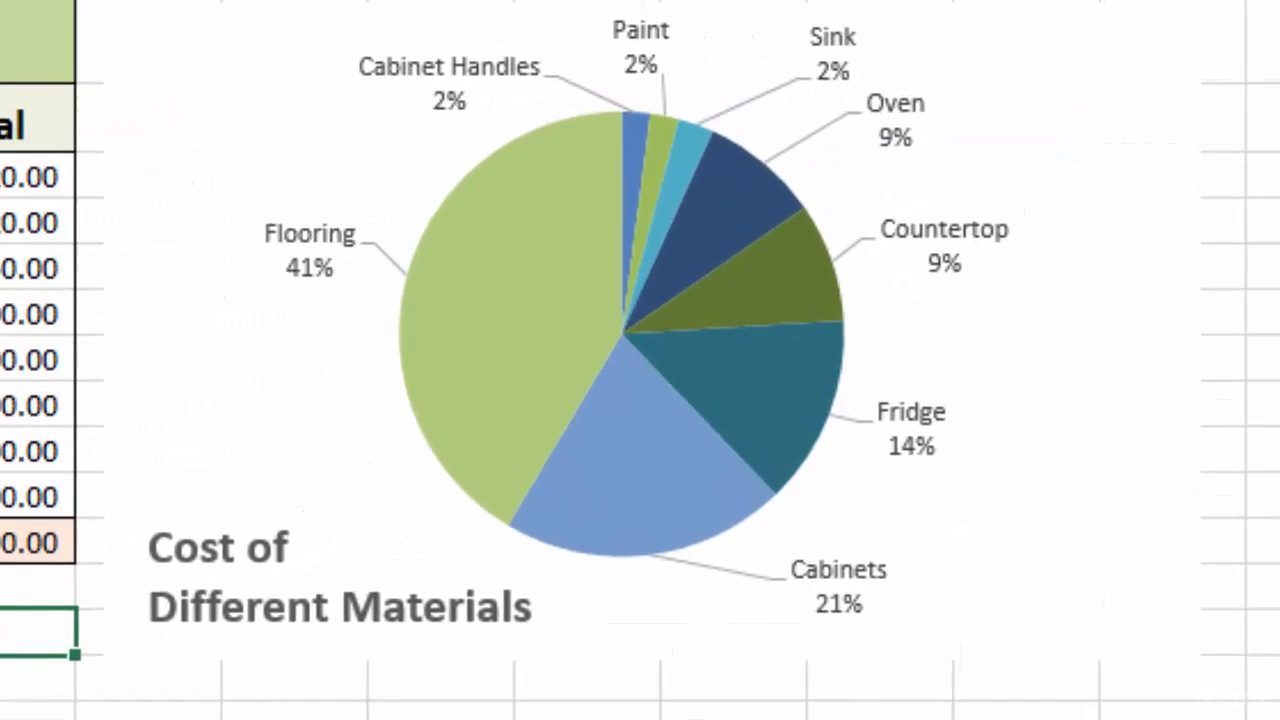